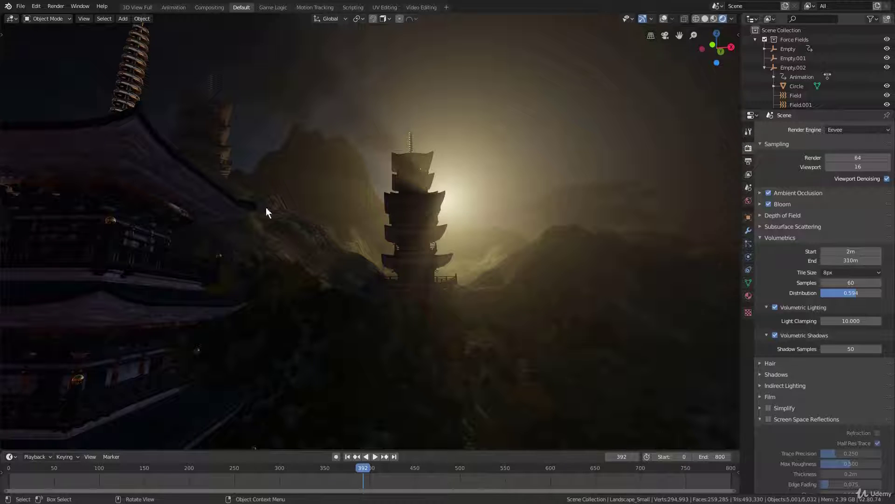
# Step: Keep the 3D Viewport editor, orbit the scene, and select the pagoda, cancelling a trial move
pyautogui.click(11, 19)
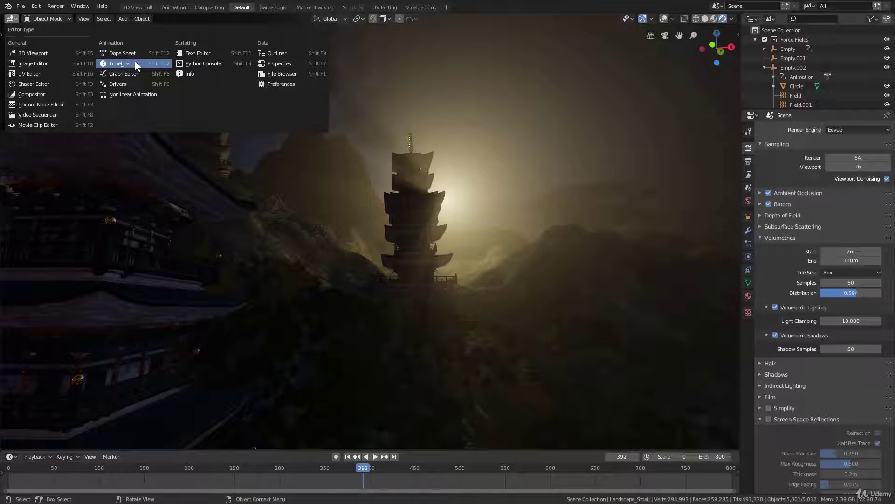
pyautogui.click(38, 54)
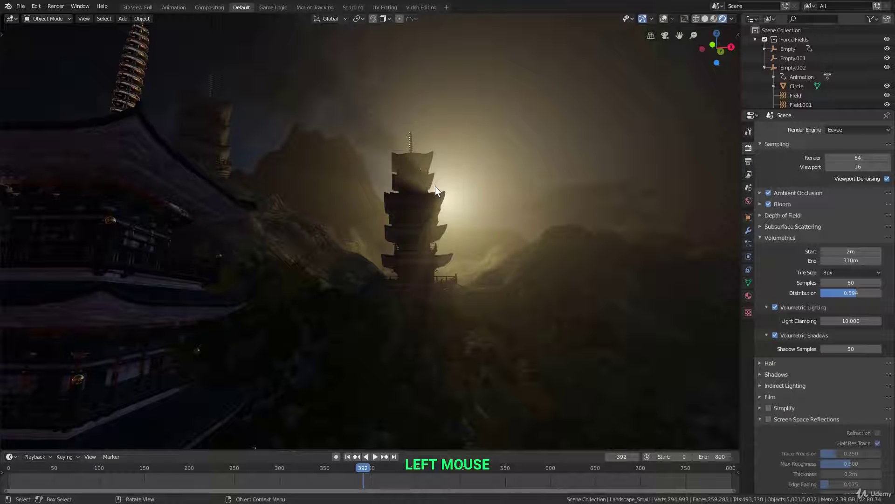
pyautogui.moveTo(440, 188); pyautogui.dragTo(469, 196, button='middle')
pyautogui.scroll(3, 386, 215)
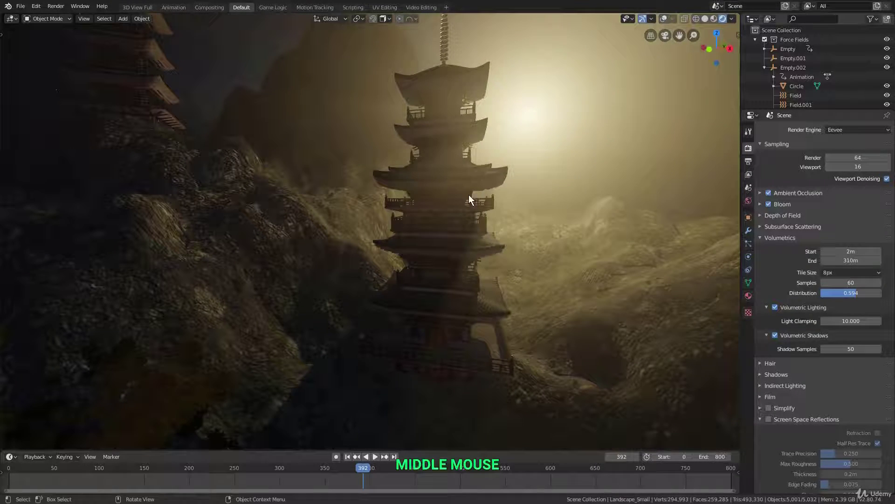
pyautogui.click(469, 194)
pyautogui.press('g')
pyautogui.rightClick(517, 172)
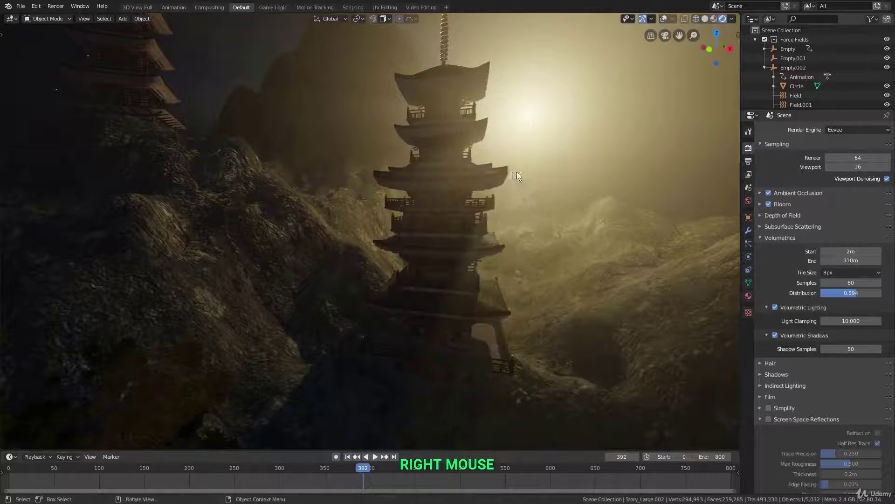
# Step: Switch the viewport to Solid, then Wireframe shading, and orbit the wireframe pagoda
pyautogui.press('z')
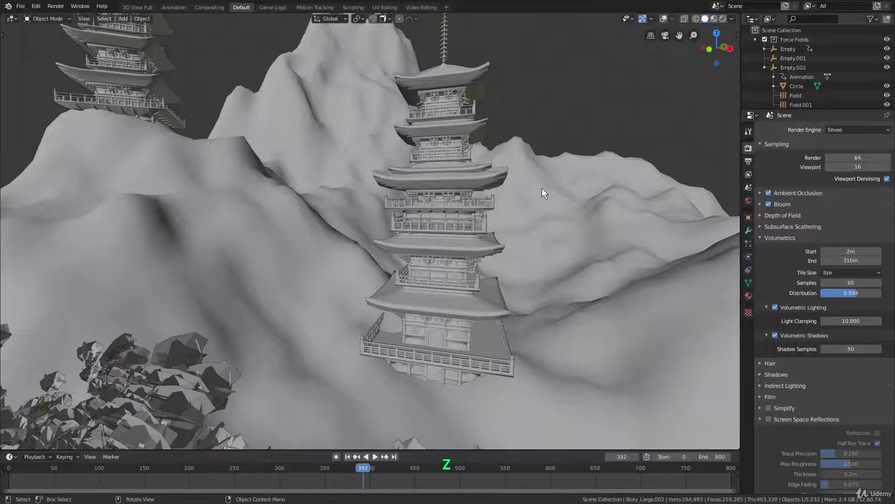
pyautogui.press('z')
pyautogui.moveTo(362, 180)
pyautogui.mouseDown(button='middle')
pyautogui.moveTo(390, 194)
pyautogui.moveTo(447, 196)
pyautogui.mouseUp(button='middle')
pyautogui.scroll(-2, 406, 191)
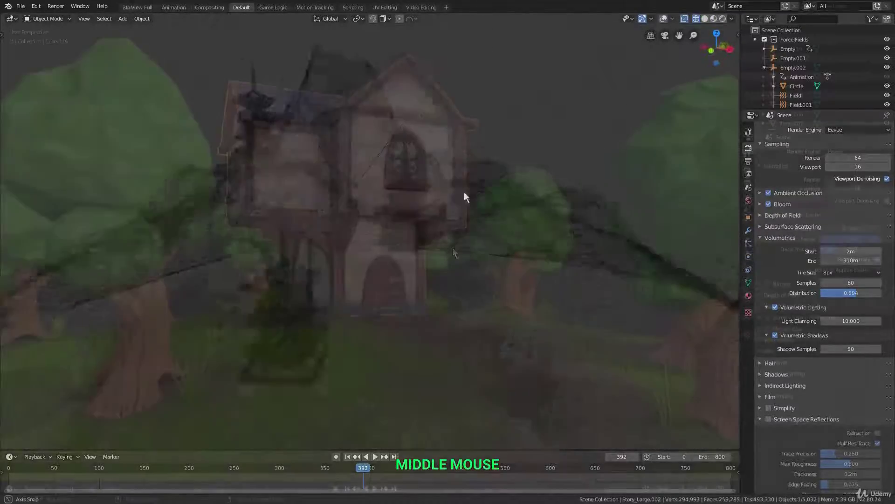
pyautogui.scroll(2, 454, 250)
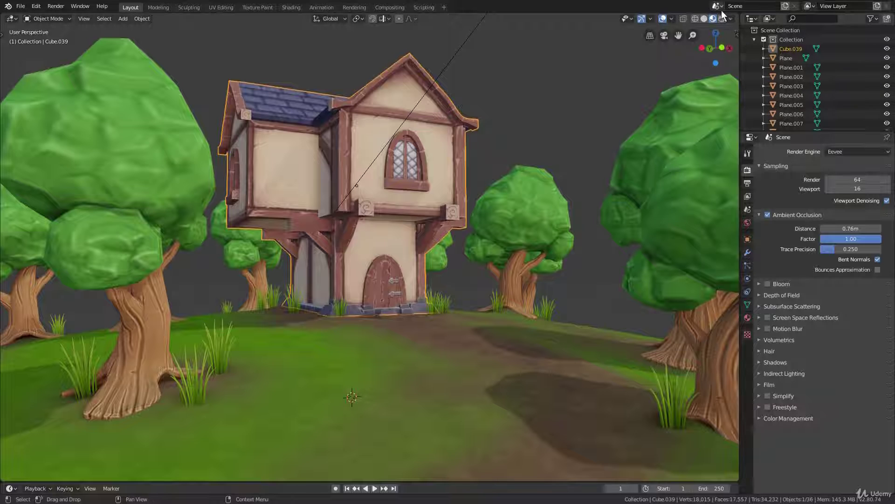
# Step: Split the 3D view in two and turn the right area into an Image Editor
pyautogui.moveTo(736, 17); pyautogui.dragTo(440, 20)
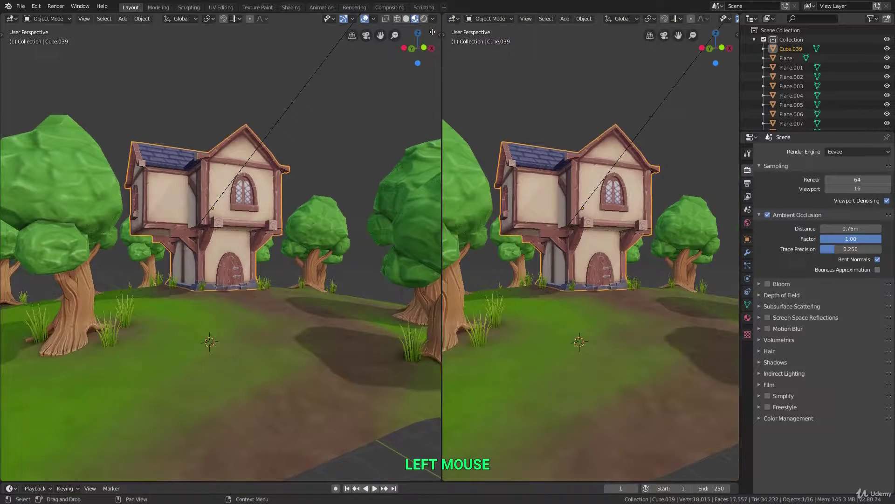
pyautogui.click(441, 19)
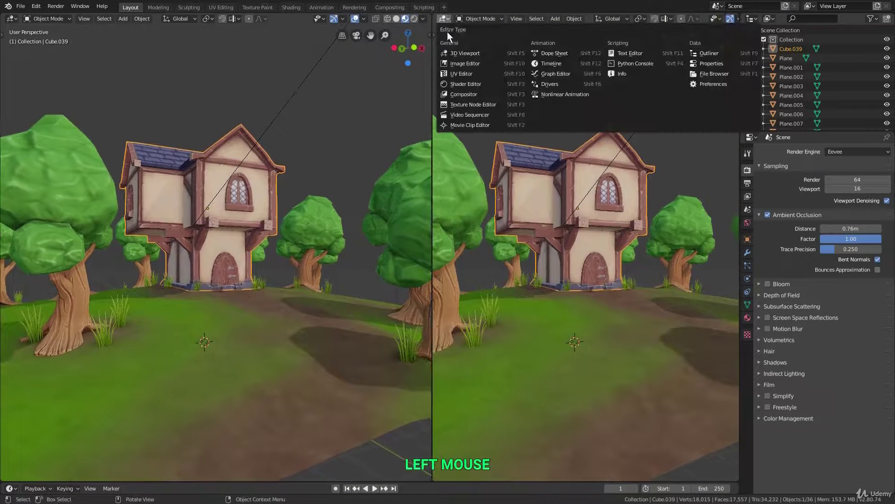
pyautogui.click(469, 65)
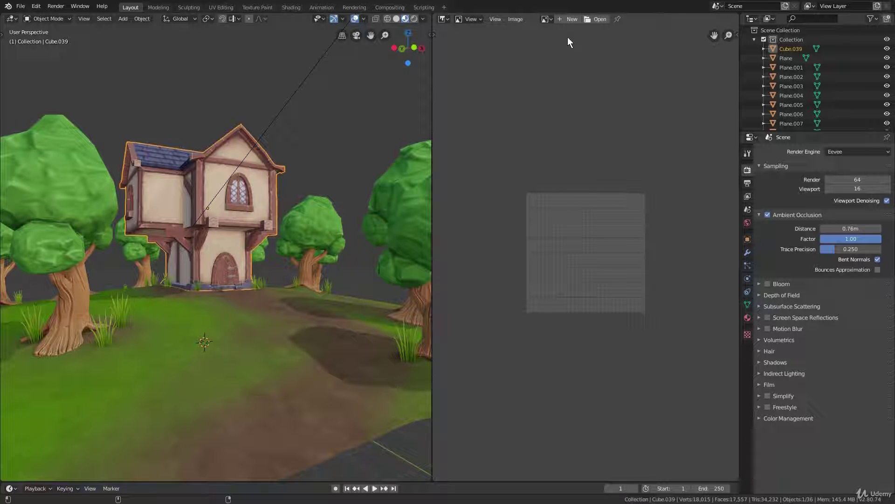
# Step: Load house.jpg into the image editor and widen it by moving the divider left
pyautogui.click(544, 19)
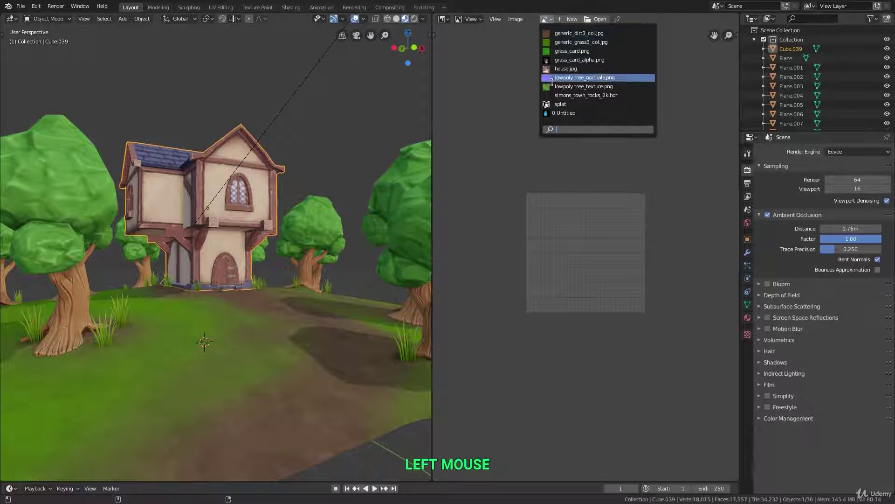
pyautogui.click(580, 68)
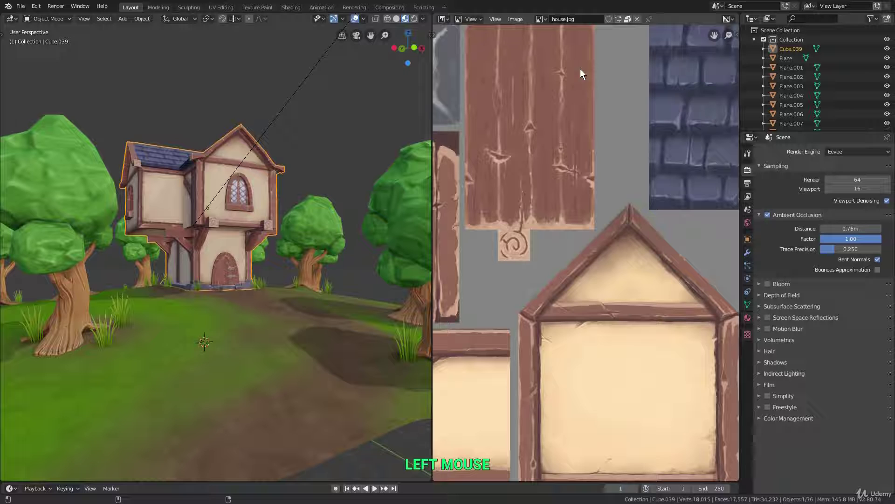
pyautogui.scroll(-3, 575, 222)
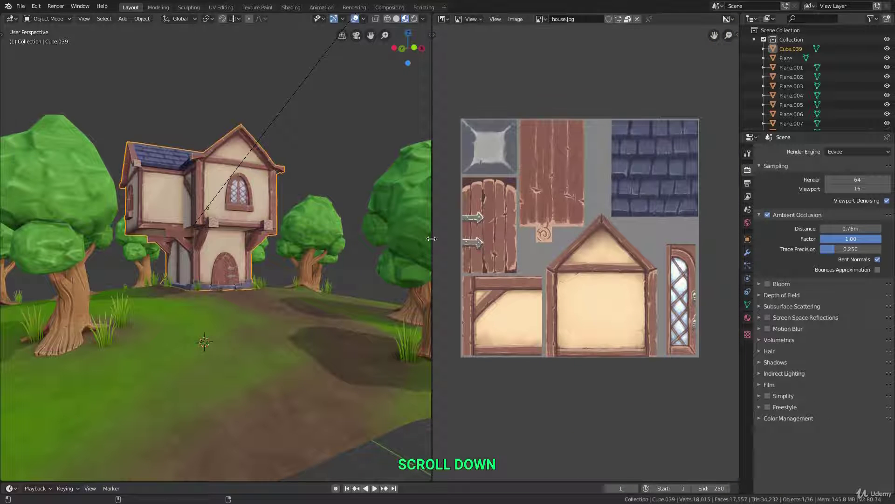
pyautogui.moveTo(433, 219); pyautogui.dragTo(316, 220)
pyautogui.scroll(1, 512, 222)
pyautogui.moveTo(513, 222); pyautogui.dragTo(512, 218, button='middle')
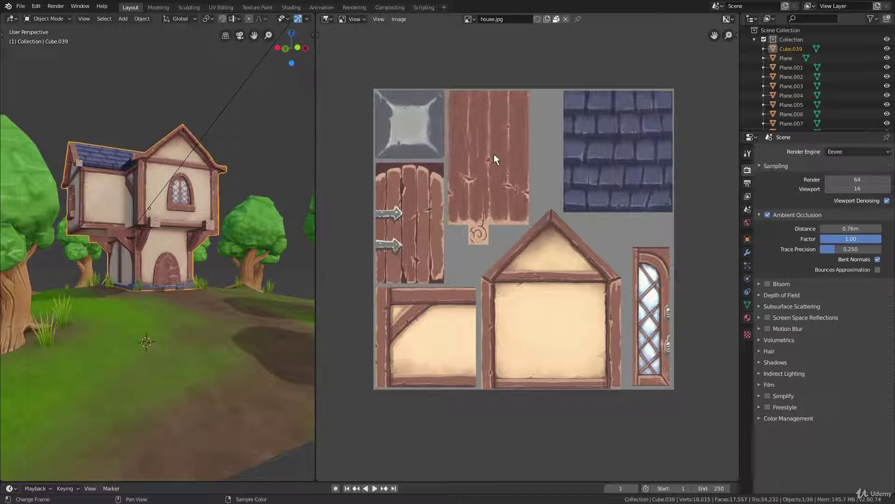
# Step: Switch the image editor to Paint mode and pick a deep blue colour in the sidebar
pyautogui.click(341, 20)
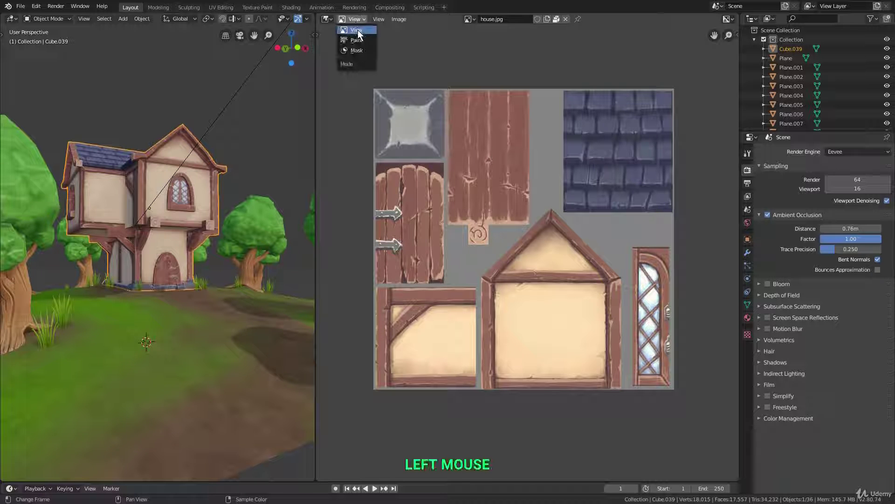
pyautogui.click(357, 37)
pyautogui.press('n')
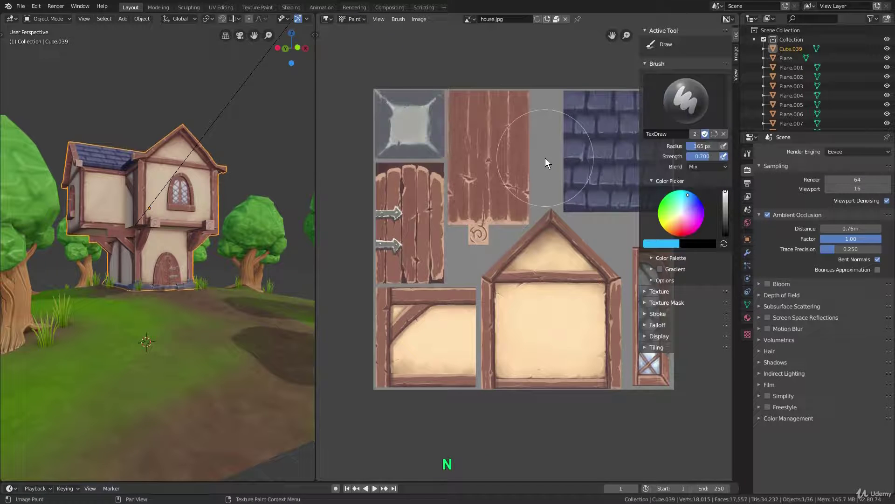
pyautogui.click(694, 195)
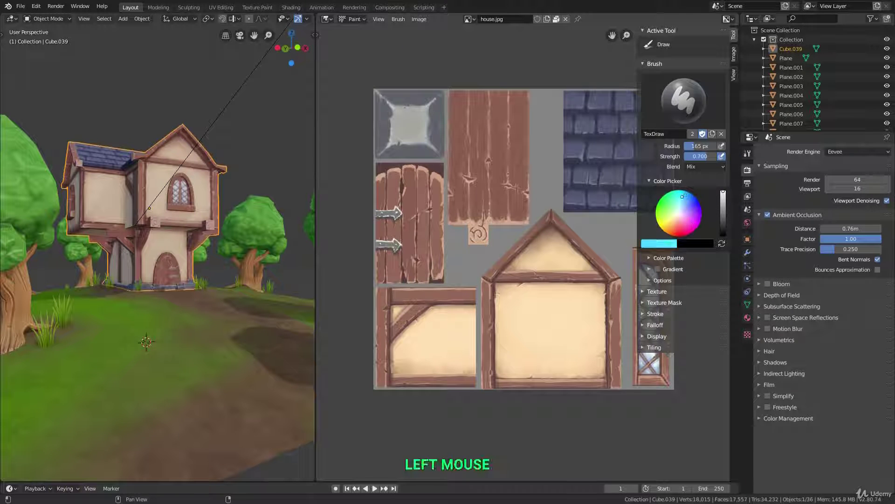
# Step: Paint a blue stroke across the gable wall of house.jpg and check it on the model
pyautogui.moveTo(531, 201); pyautogui.dragTo(509, 191, button='middle')
pyautogui.moveTo(466, 236)
pyautogui.mouseDown()
pyautogui.moveTo(581, 258)
pyautogui.moveTo(430, 272)
pyautogui.mouseUp()
pyautogui.moveTo(452, 264); pyautogui.dragTo(472, 250, button='middle')
pyautogui.scroll(4, 153, 196)
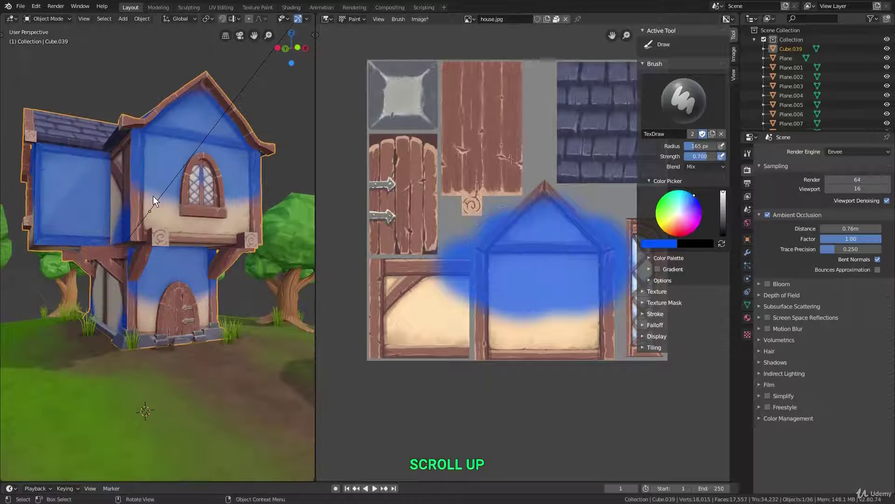
pyautogui.moveTo(153, 196)
pyautogui.keyDown('shift'); pyautogui.mouseDown(button='middle')
pyautogui.moveTo(205, 200)
pyautogui.moveTo(258, 224)
pyautogui.moveTo(205, 227)
pyautogui.moveTo(223, 220)
pyautogui.mouseUp(button='middle'); pyautogui.keyUp('shift')
pyautogui.scroll(-3, 209, 223)
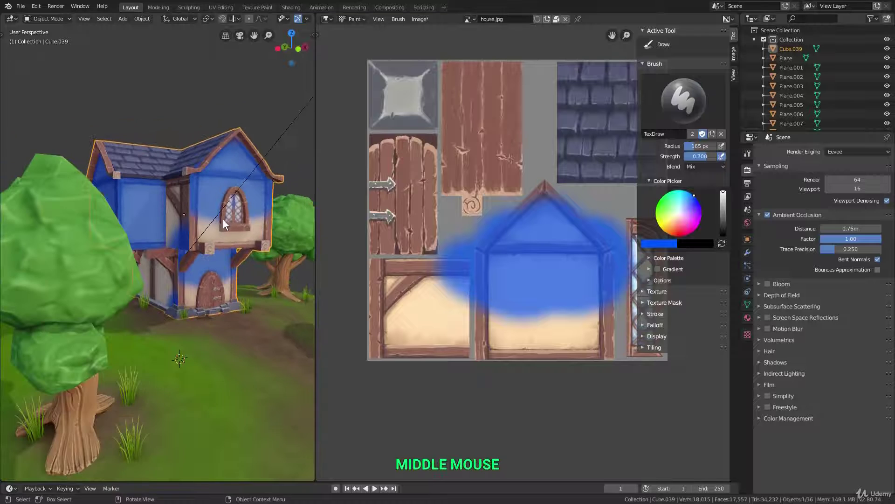
# Step: Undo the blue stroke, save the blend file, and hide the sidebar
pyautogui.hotkey('ctrl', 'z')
pyautogui.hotkey('ctrl', 's')
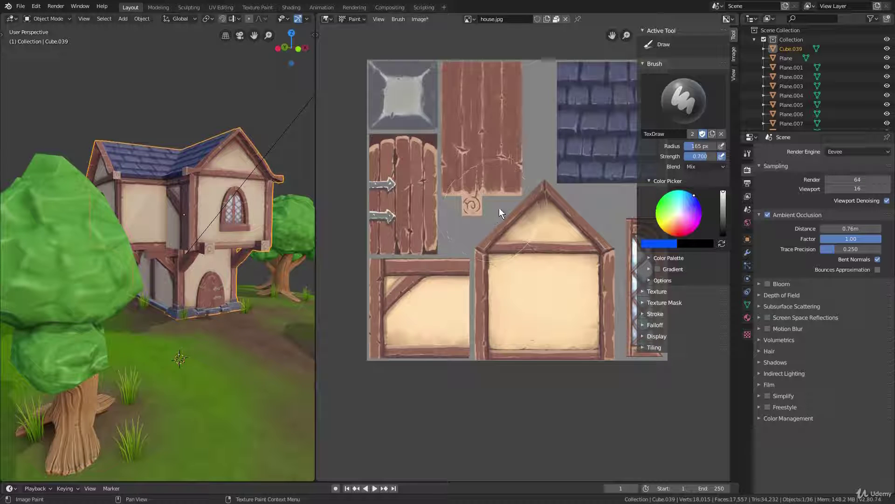
pyautogui.press('n')
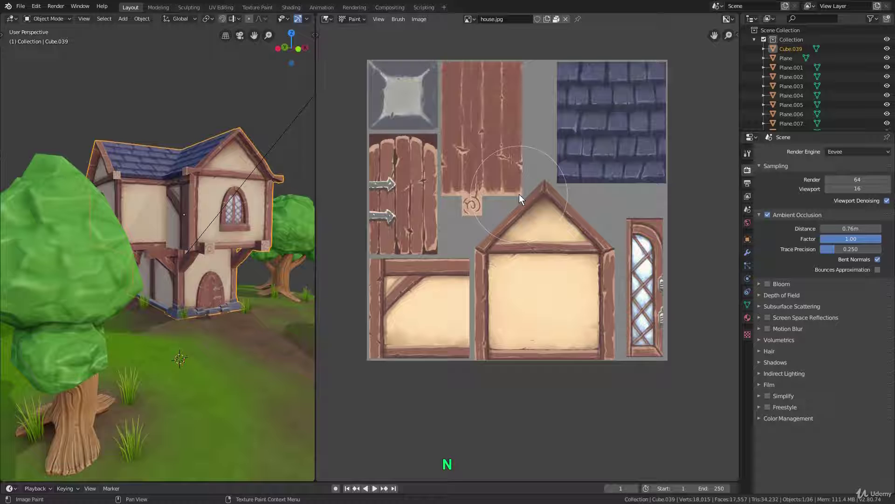
# Step: Orbit the house model and change the image editor into a UV Editor
pyautogui.scroll(3, 189, 226)
pyautogui.moveTo(189, 225); pyautogui.dragTo(149, 219, button='middle')
pyautogui.scroll(-1, 186, 225)
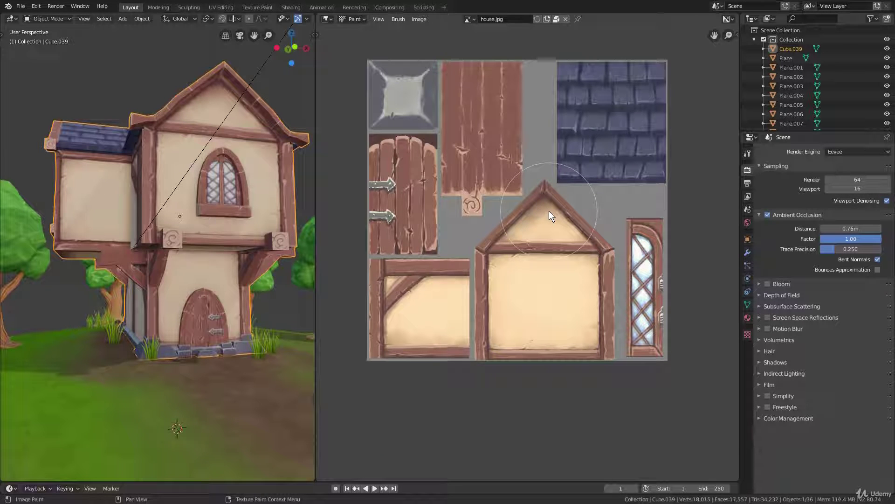
pyautogui.click(329, 22)
pyautogui.click(355, 74)
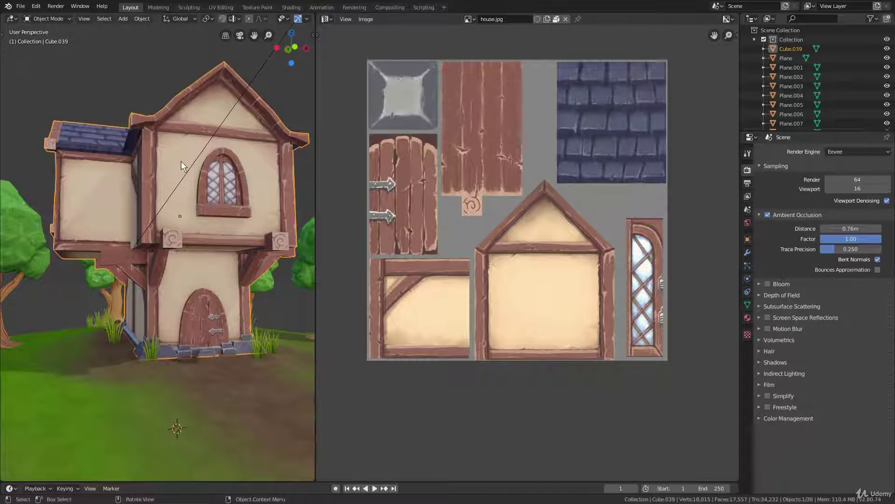
# Step: Put the house in Edit Mode and zoom out until its whole UV layout over house.jpg shows
pyautogui.press('Tab')
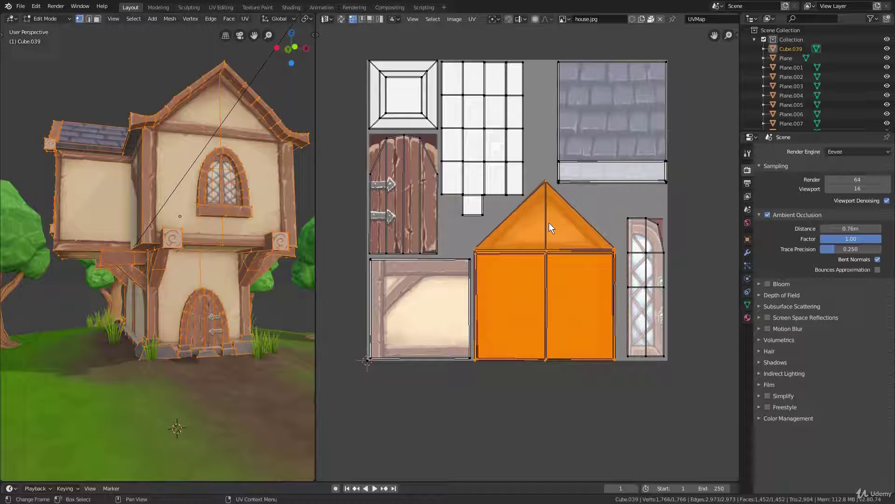
pyautogui.scroll(2, 519, 254)
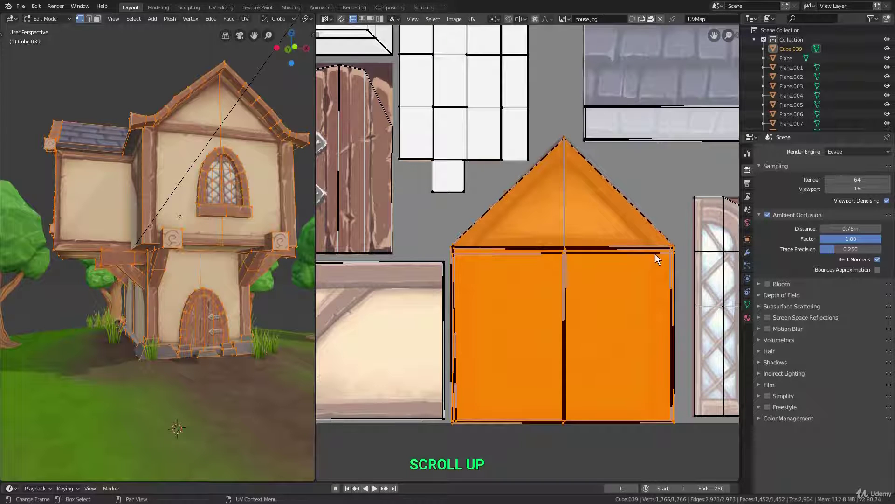
pyautogui.scroll(-1, 656, 254)
pyautogui.moveTo(398, 185); pyautogui.dragTo(403, 213, button='middle')
pyautogui.moveTo(510, 206); pyautogui.dragTo(516, 213, button='middle')
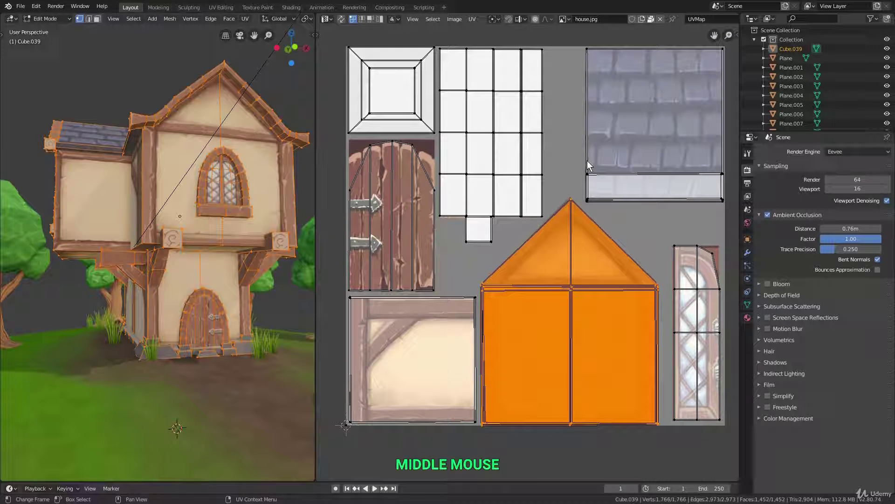
pyautogui.moveTo(518, 284); pyautogui.dragTo(509, 284, button='middle')
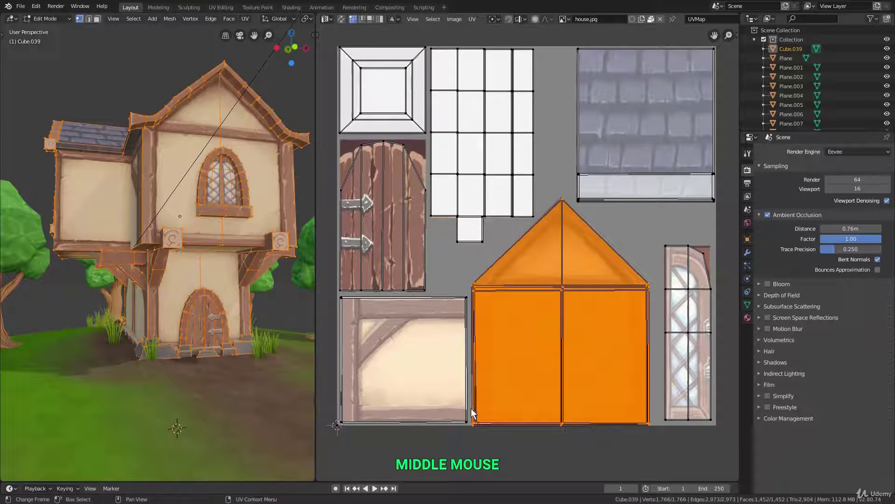
pyautogui.scroll(-1, 541, 221)
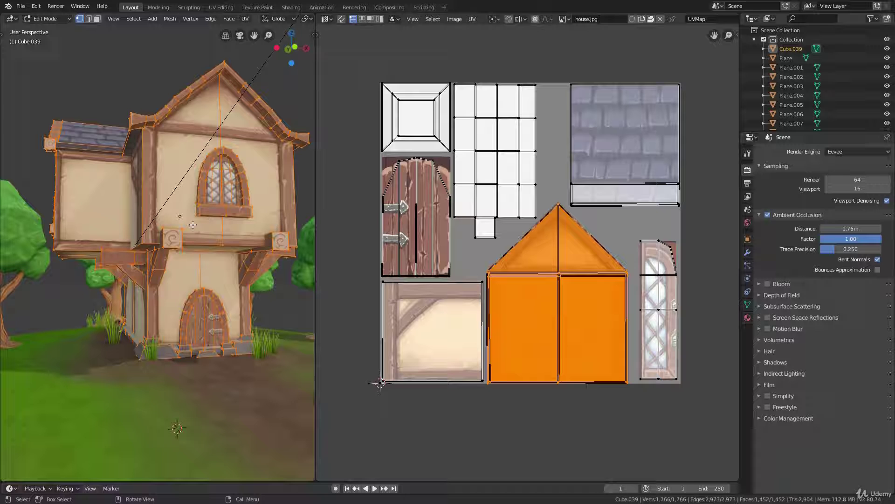
# Step: Change the pane to the Shader Editor and bring Material.001's nodes into view, nudging Principled BSDF
pyautogui.click(326, 19)
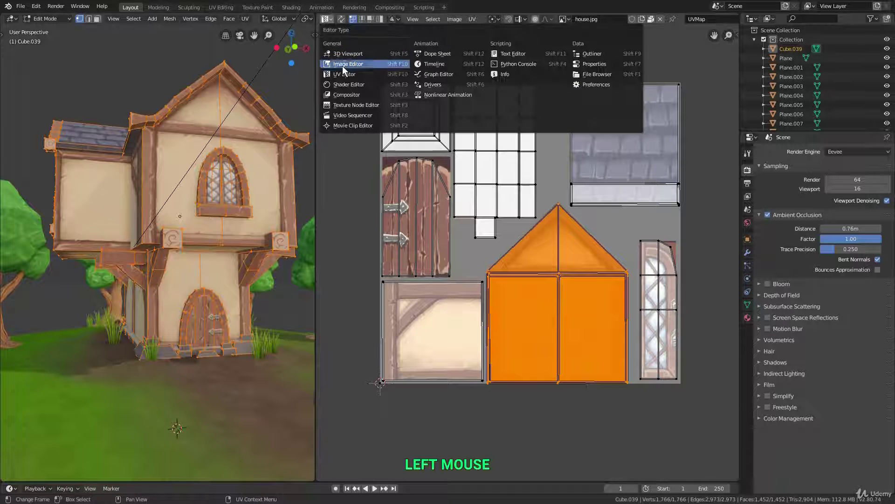
pyautogui.click(354, 84)
pyautogui.moveTo(353, 147); pyautogui.dragTo(421, 147, button='middle')
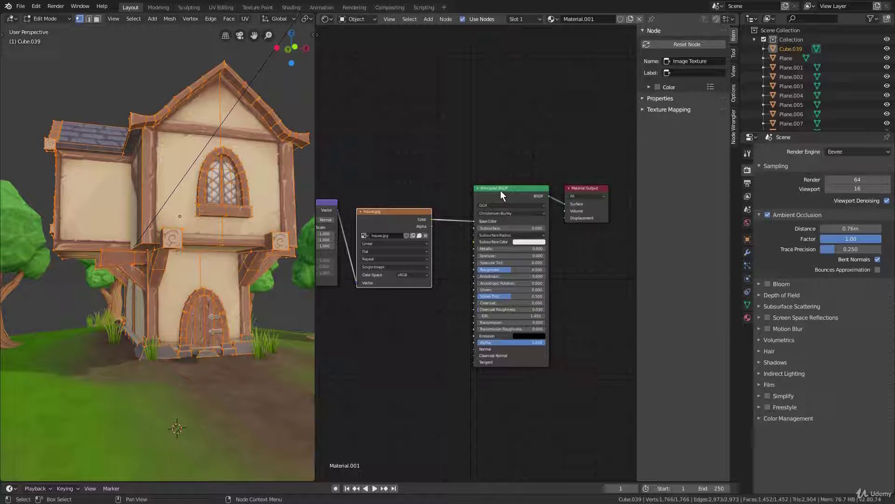
pyautogui.moveTo(501, 194)
pyautogui.mouseDown()
pyautogui.moveTo(503, 175)
pyautogui.moveTo(488, 178)
pyautogui.moveTo(495, 183)
pyautogui.mouseUp()
# Step: Browse the Add node menu and dismiss it without adding anything
pyautogui.hotkey('shift', 'a')
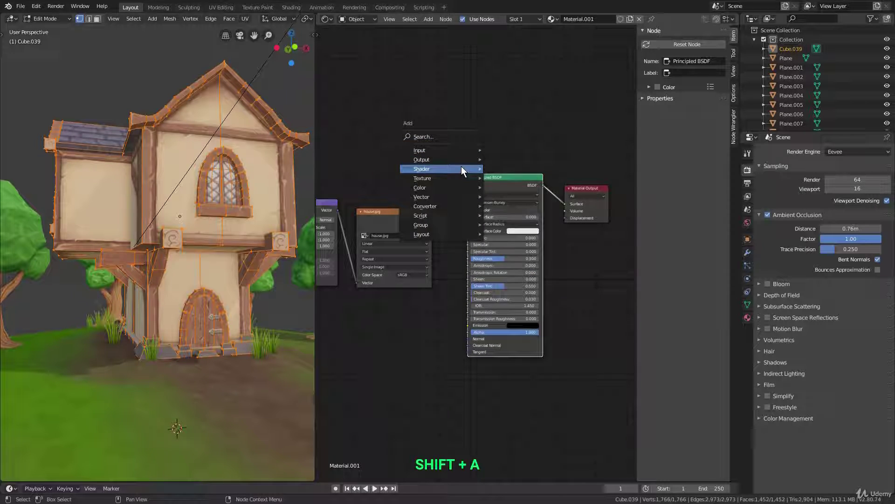
pyautogui.moveTo(460, 186)
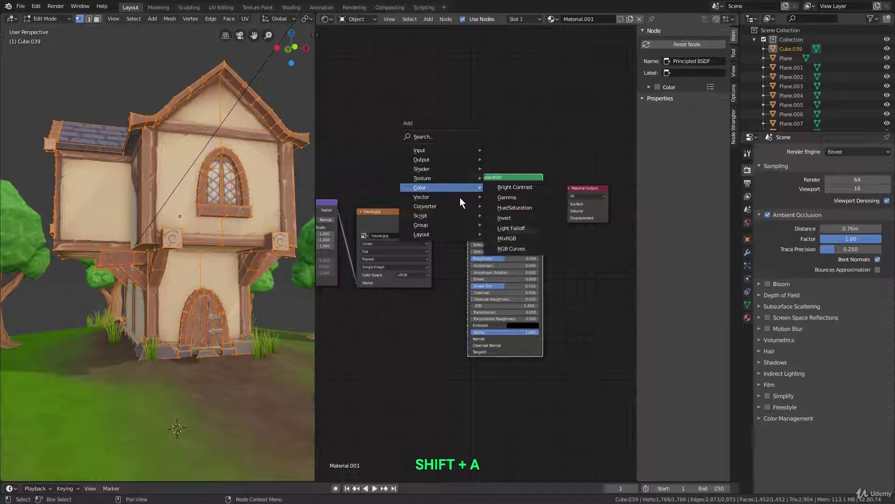
pyautogui.press('Escape')
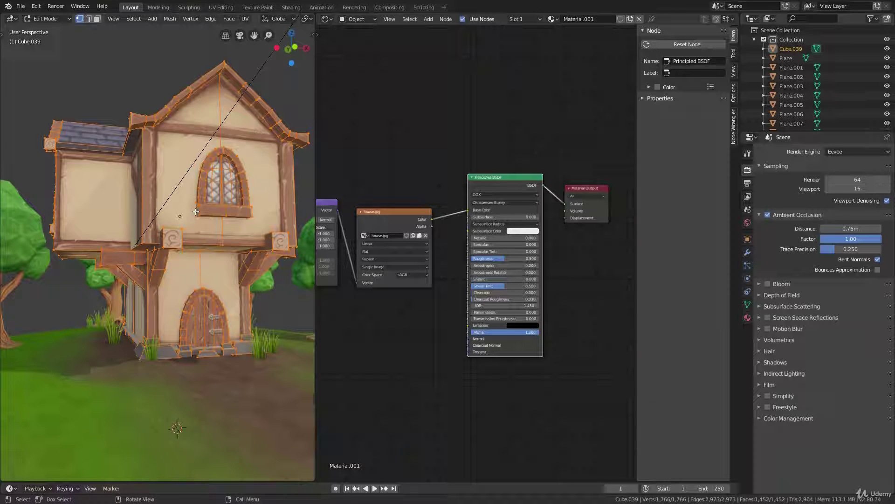
# Step: Inspect the house.jpg texture, Principled BSDF and Material Output nodes, then orbit the house
pyautogui.scroll(4, 396, 223)
pyautogui.click(410, 205)
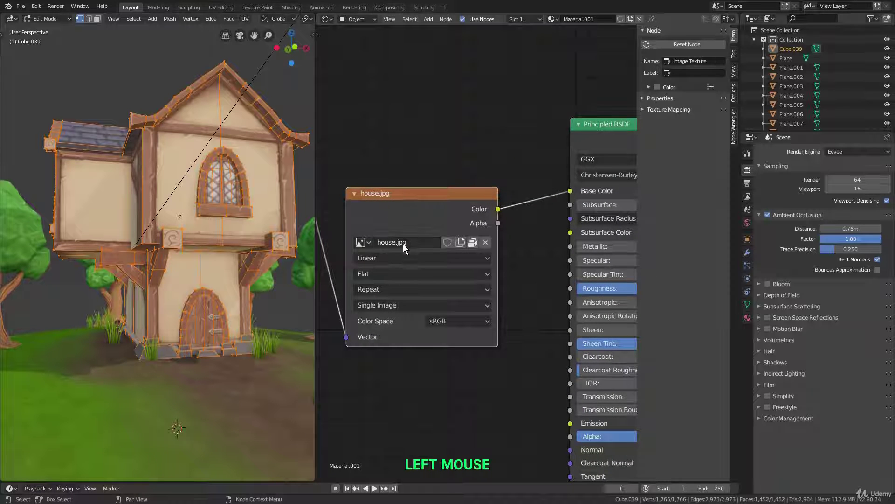
pyautogui.scroll(-2, 420, 242)
pyautogui.moveTo(439, 242); pyautogui.dragTo(430, 228, button='middle')
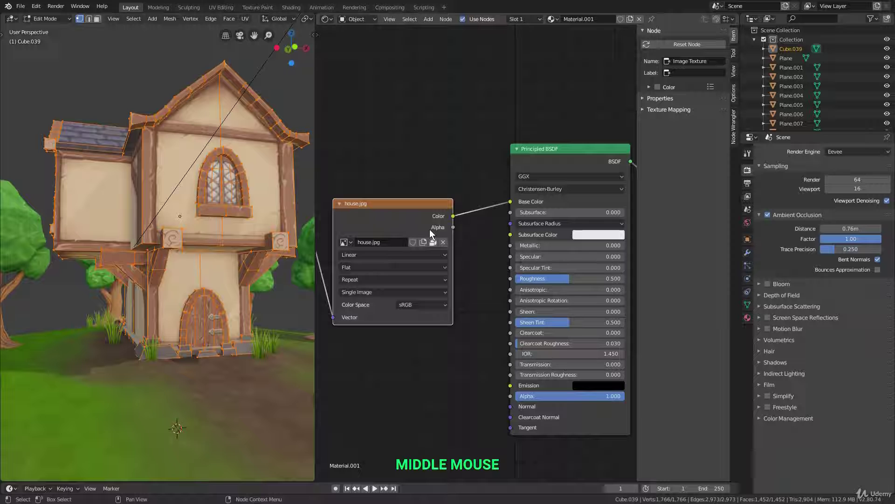
pyautogui.click(550, 201)
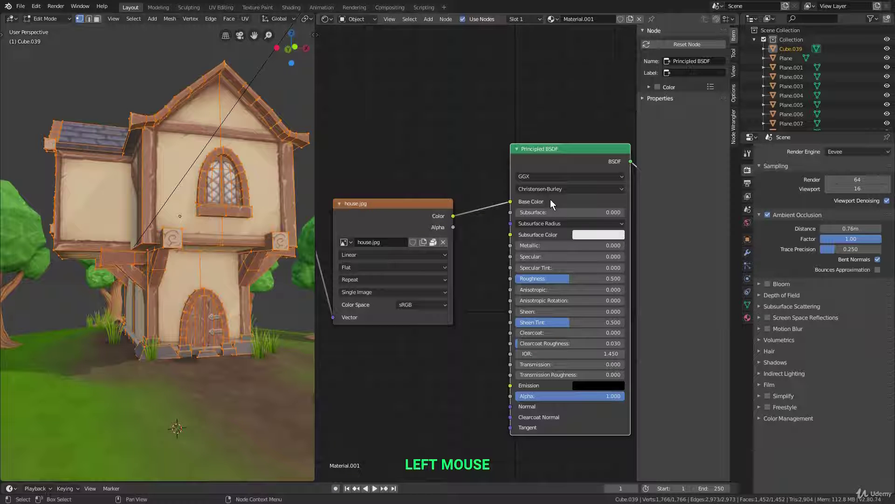
pyautogui.scroll(-2, 550, 199)
pyautogui.moveTo(550, 198); pyautogui.dragTo(533, 201, button='middle')
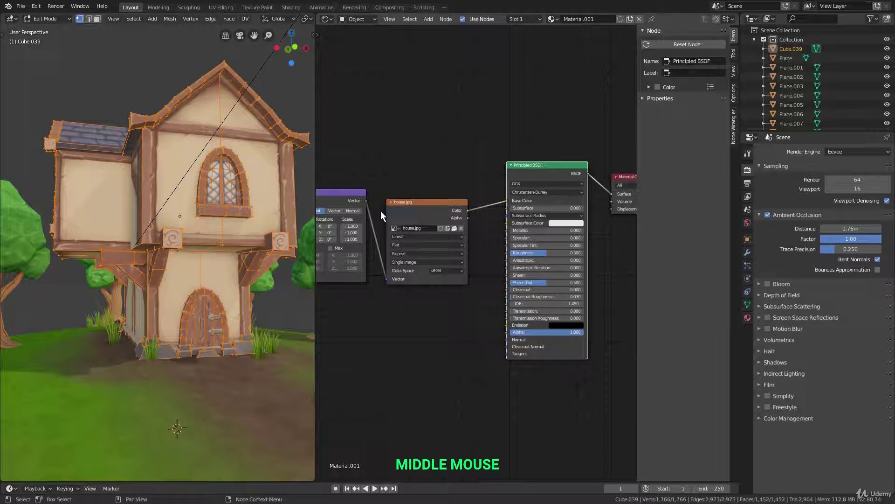
pyautogui.moveTo(261, 215)
pyautogui.mouseDown(button='middle')
pyautogui.moveTo(218, 215)
pyautogui.moveTo(261, 206)
pyautogui.mouseUp(button='middle')
pyautogui.scroll(-2, 218, 215)
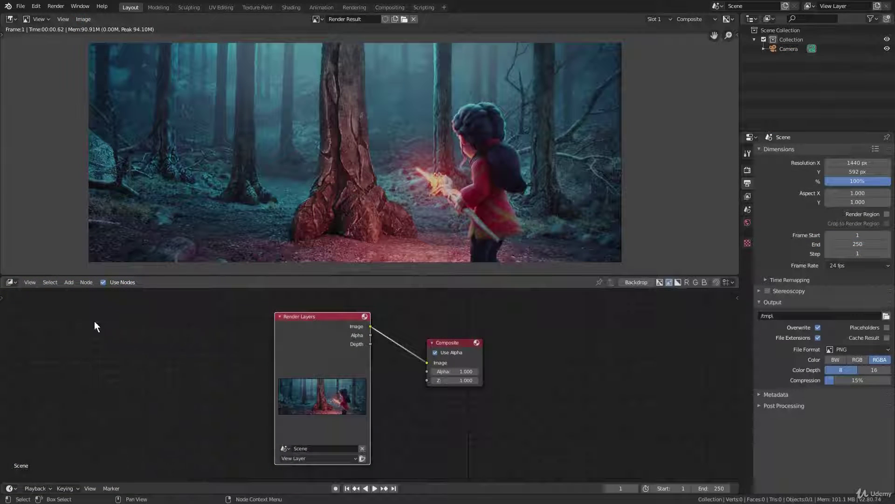
# Step: Switch the lower pane to the Compositor and drag Render Layers left and Composite right
pyautogui.click(12, 282)
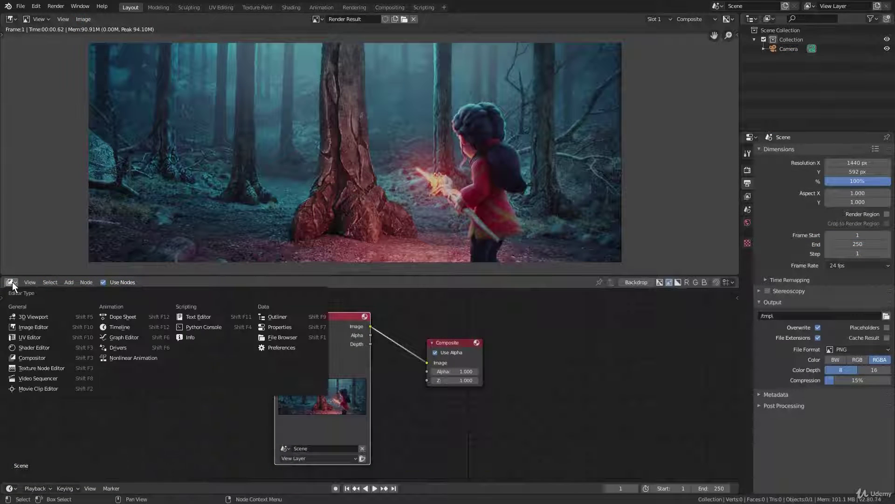
pyautogui.click(42, 355)
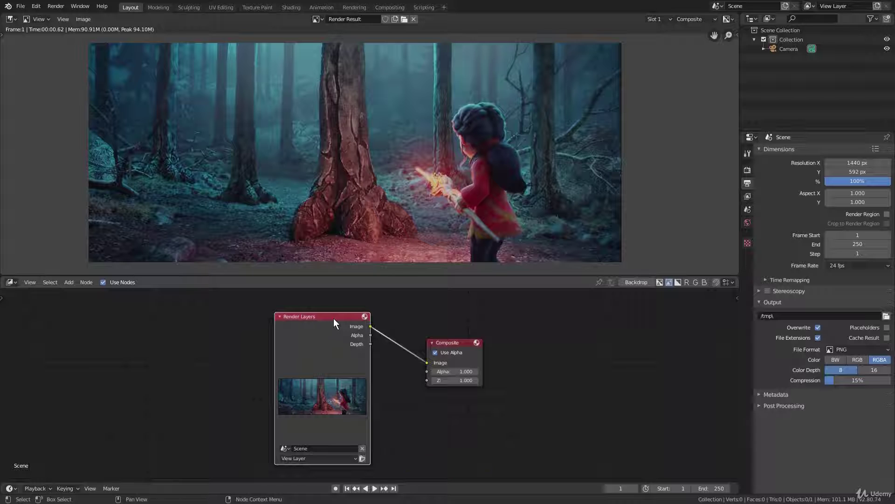
pyautogui.moveTo(334, 318); pyautogui.dragTo(199, 316)
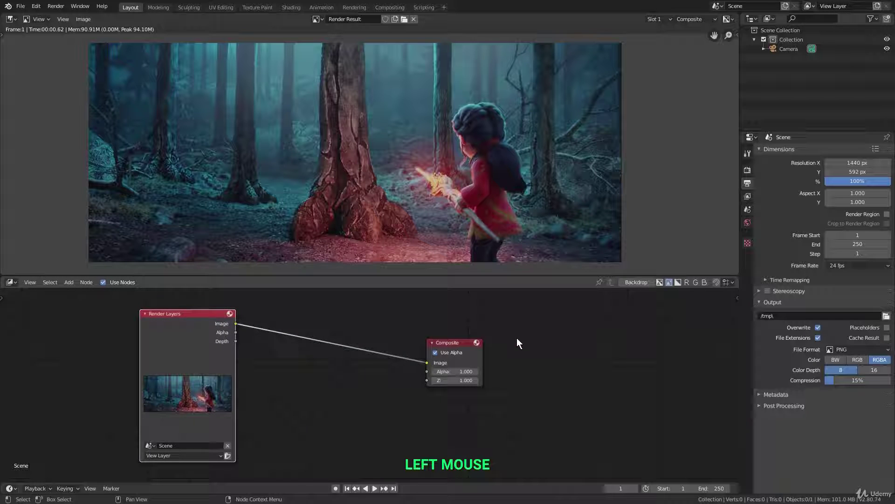
pyautogui.moveTo(458, 344); pyautogui.dragTo(552, 348)
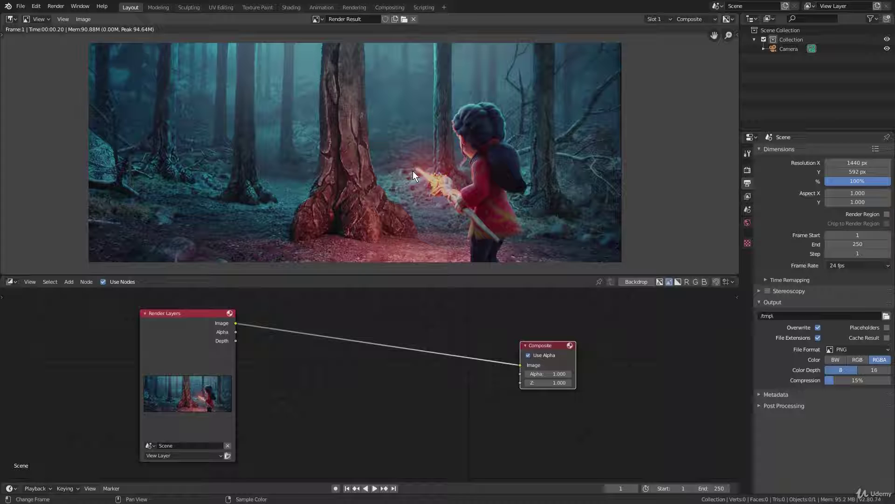
# Step: Insert a Glare filter node on the link between Render Layers and Composite
pyautogui.hotkey('shift', 'a')
pyautogui.moveTo(343, 348)
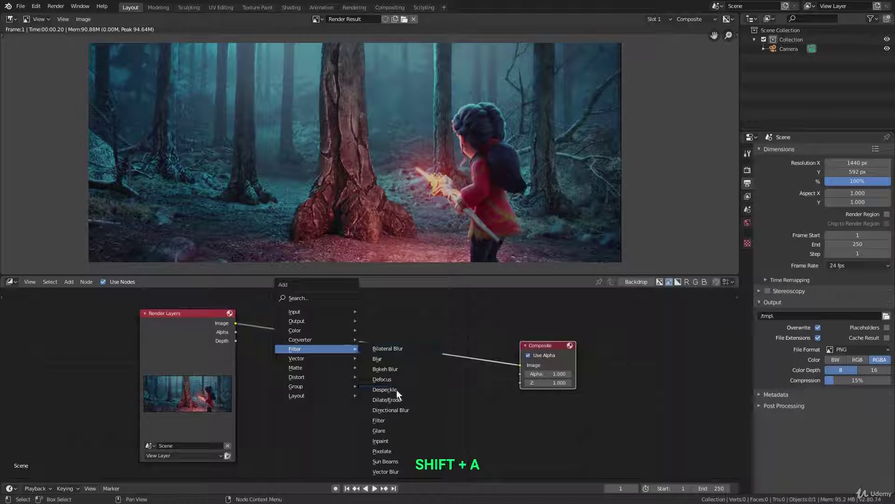
pyautogui.click(390, 429)
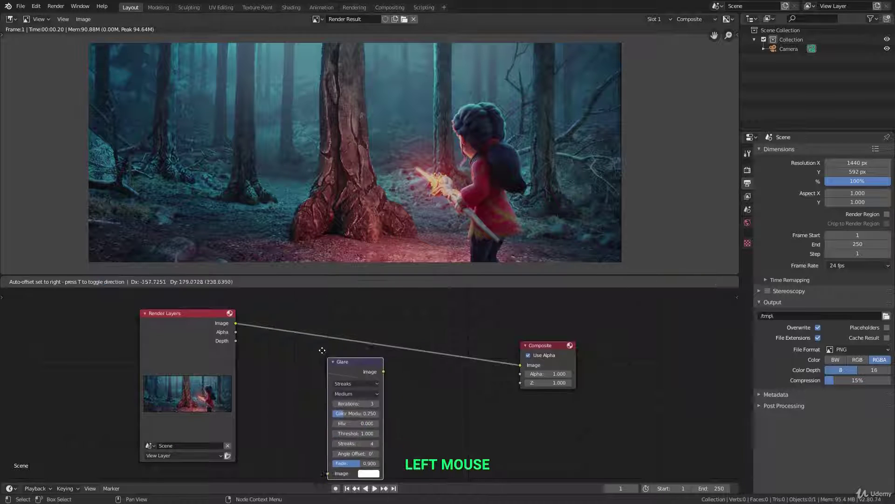
pyautogui.click(292, 303)
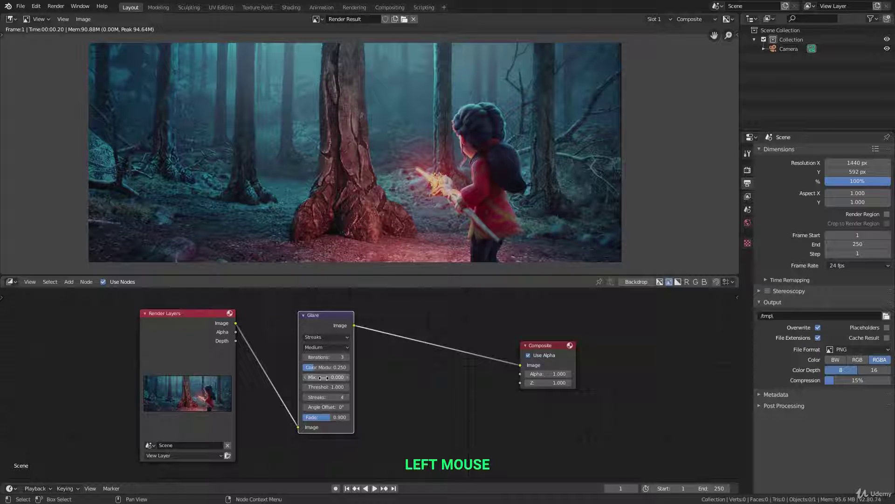
# Step: Set the Glare to Fog Glow with threshold 0.050 and mute-toggle it to compare
pyautogui.click(323, 363)
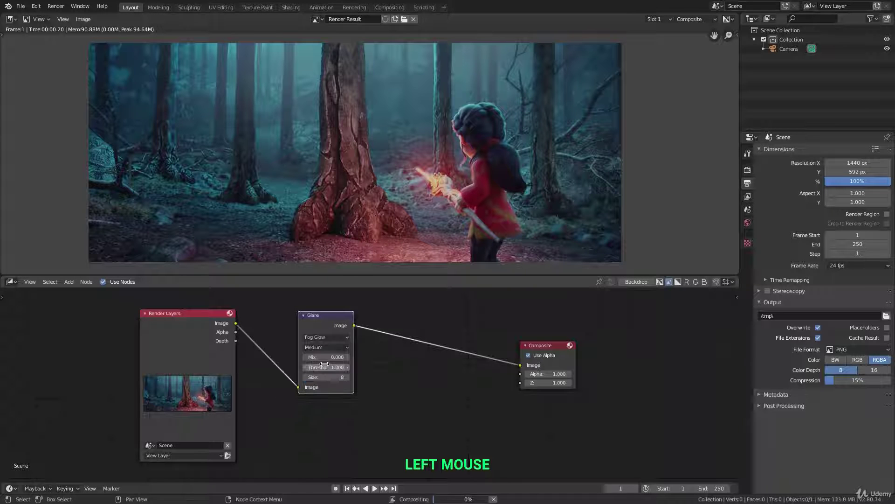
pyautogui.click(321, 367)
pyautogui.write('0.050')
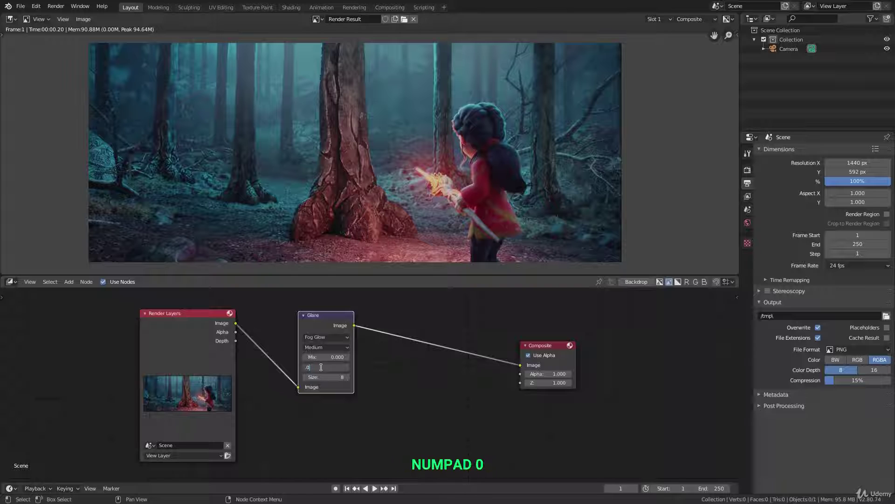
pyautogui.press('Return')
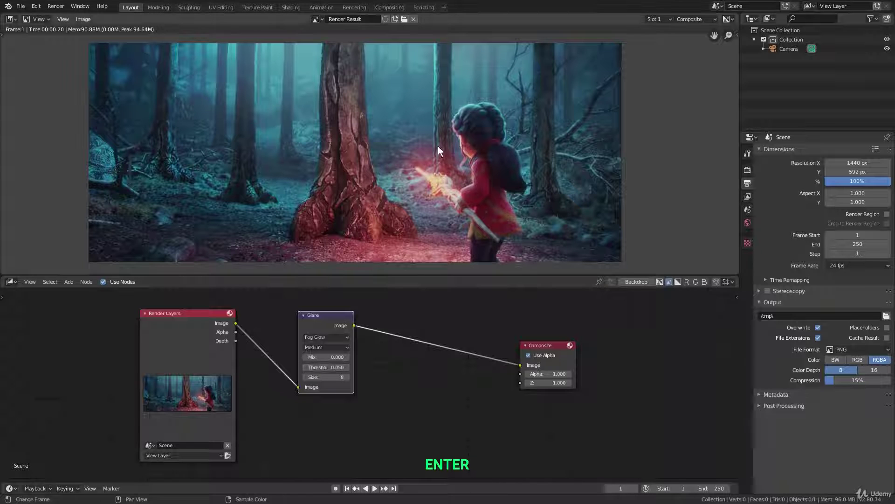
pyautogui.click(329, 315)
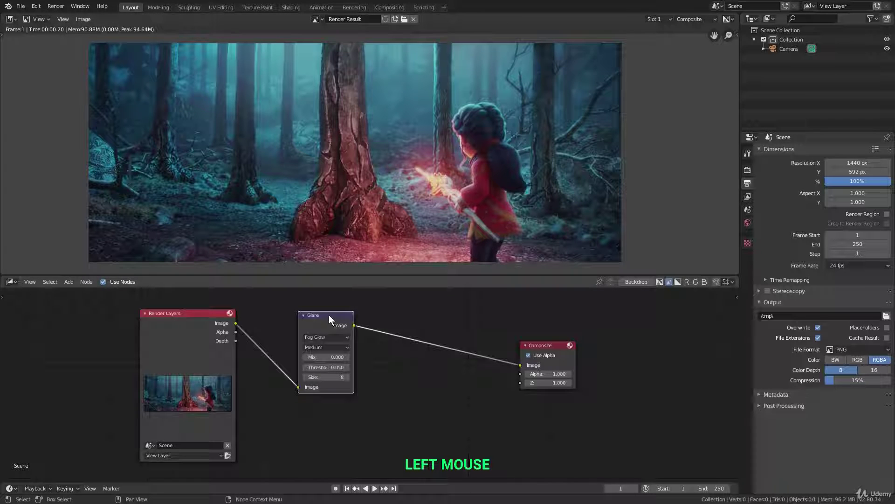
pyautogui.press('m')
pyautogui.press('m')
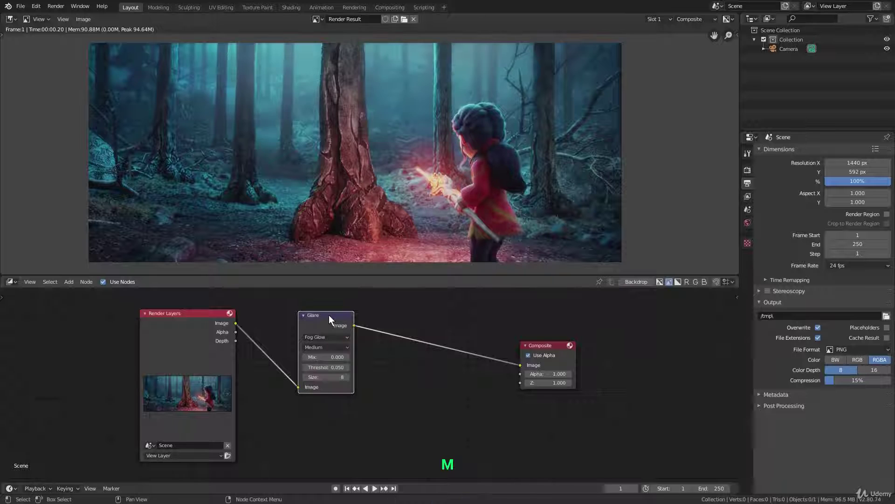
pyautogui.moveTo(328, 315); pyautogui.dragTo(319, 313)
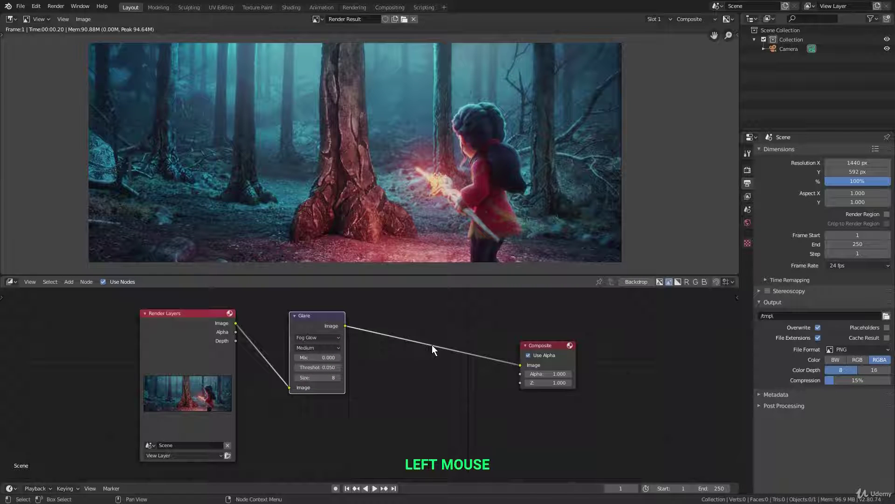
# Step: Drop a Color Balance node on the Glare–Composite link and shift its Lift toward light blue
pyautogui.hotkey('shift', 'a')
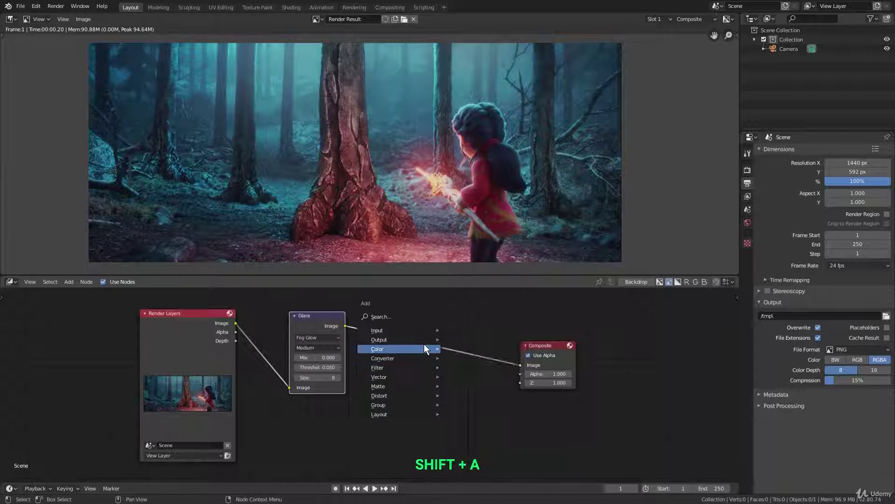
pyautogui.moveTo(427, 349)
pyautogui.click(490, 371)
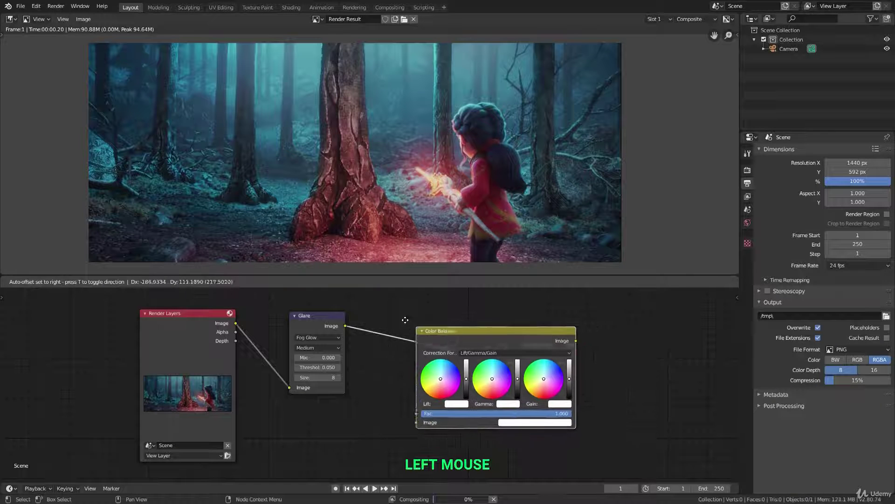
pyautogui.click(391, 318)
pyautogui.click(420, 358)
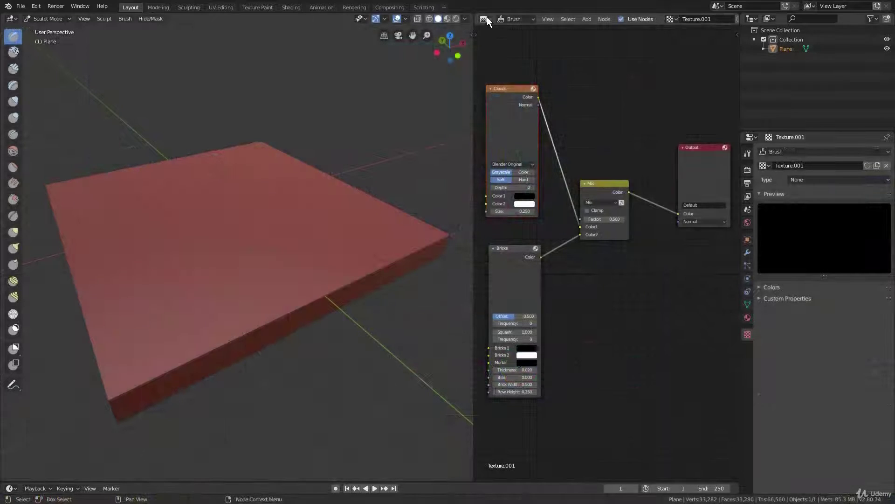
# Step: Switch an area to the Texture Node Editor, sculpt a brick relief into the plane, and orbit low
pyautogui.click(486, 18)
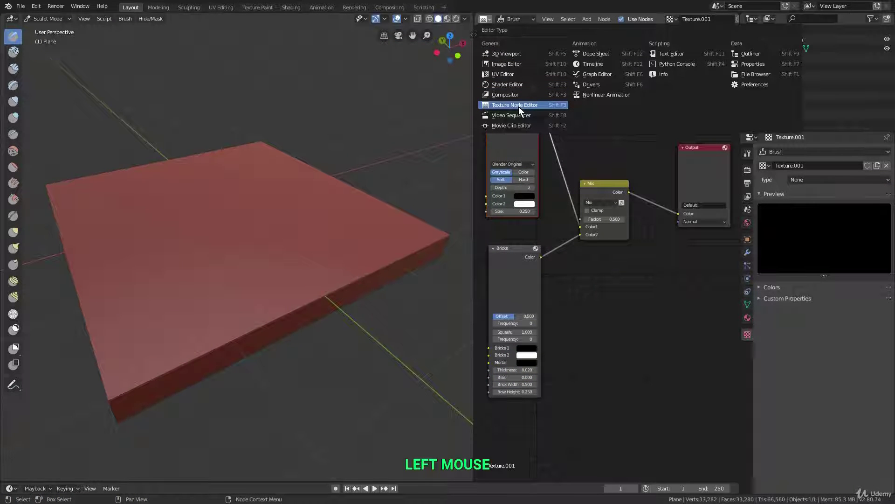
pyautogui.click(518, 105)
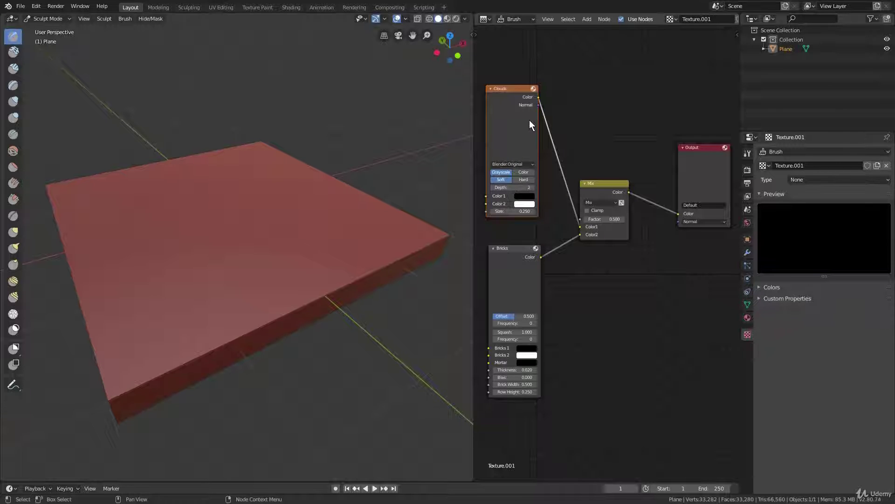
pyautogui.moveTo(220, 222); pyautogui.dragTo(175, 219)
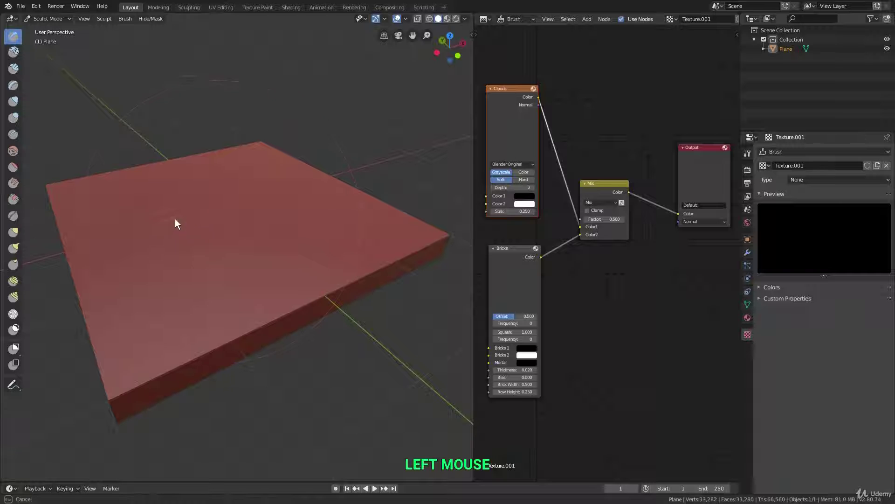
pyautogui.moveTo(246, 222)
pyautogui.mouseDown()
pyautogui.moveTo(170, 257)
pyautogui.moveTo(207, 238)
pyautogui.moveTo(287, 223)
pyautogui.moveTo(237, 231)
pyautogui.mouseUp()
pyautogui.scroll(3, 219, 250)
pyautogui.moveTo(219, 250)
pyautogui.mouseDown(button='middle')
pyautogui.moveTo(205, 225)
pyautogui.moveTo(220, 239)
pyautogui.moveTo(301, 254)
pyautogui.moveTo(277, 273)
pyautogui.moveTo(321, 244)
pyautogui.moveTo(313, 235)
pyautogui.moveTo(173, 238)
pyautogui.moveTo(242, 256)
pyautogui.moveTo(259, 300)
pyautogui.moveTo(281, 250)
pyautogui.mouseUp(button='middle')
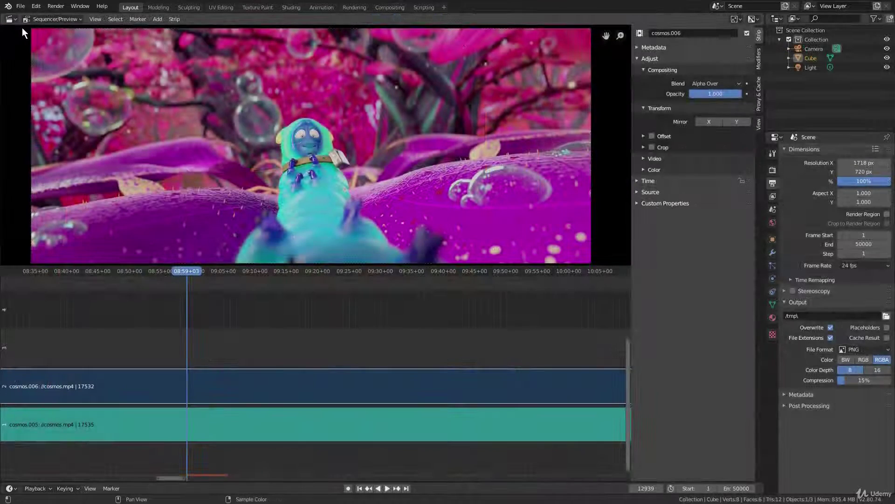
# Step: Stay in the Video Sequencer, play the cosmos strips, and stop playback
pyautogui.click(10, 19)
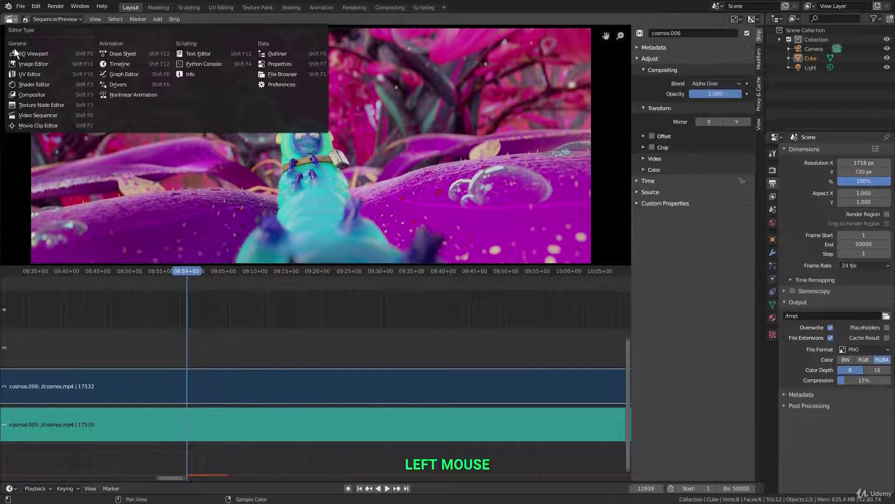
pyautogui.click(44, 115)
pyautogui.press('space')
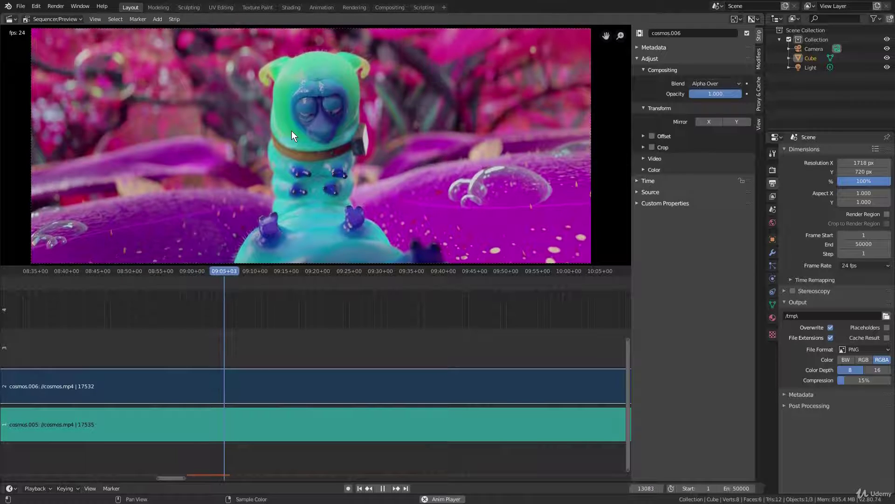
pyautogui.press('Escape')
# Step: Split cosmos.006 at the playhead and move its right half, cosmos.007, to channel 3
pyautogui.press('k')
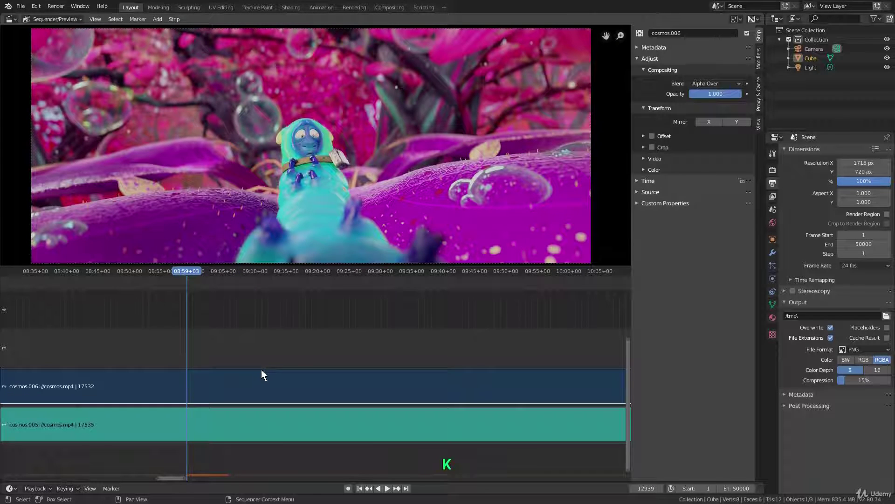
pyautogui.press('g')
pyautogui.click(252, 356)
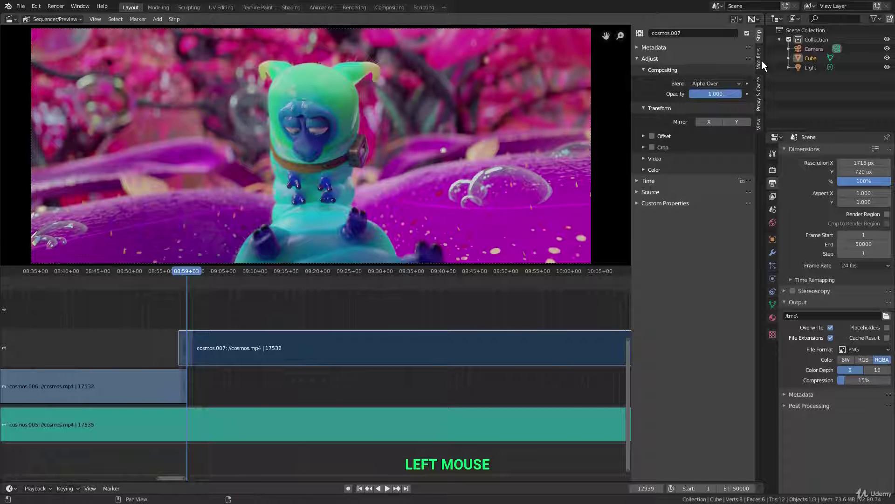
# Step: Try a light-blue Color Balance lift on cosmos.007, then delete the modifier and play the video
pyautogui.click(762, 60)
pyautogui.click(688, 68)
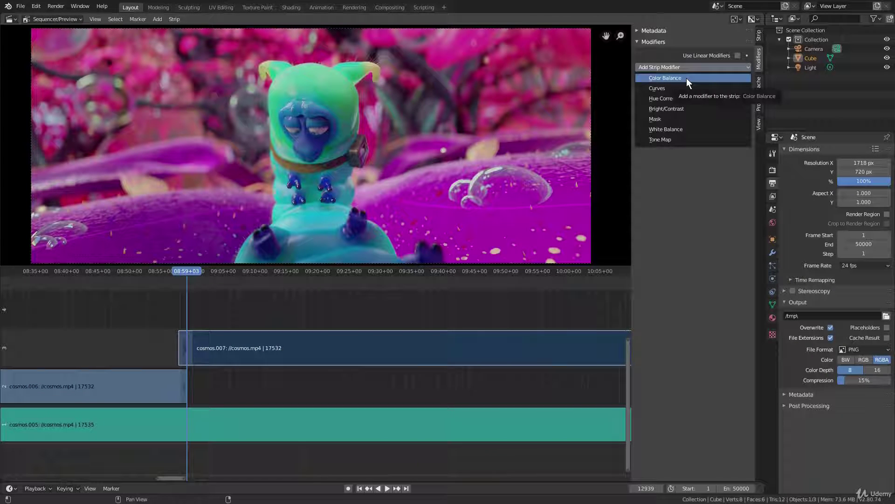
pyautogui.click(686, 78)
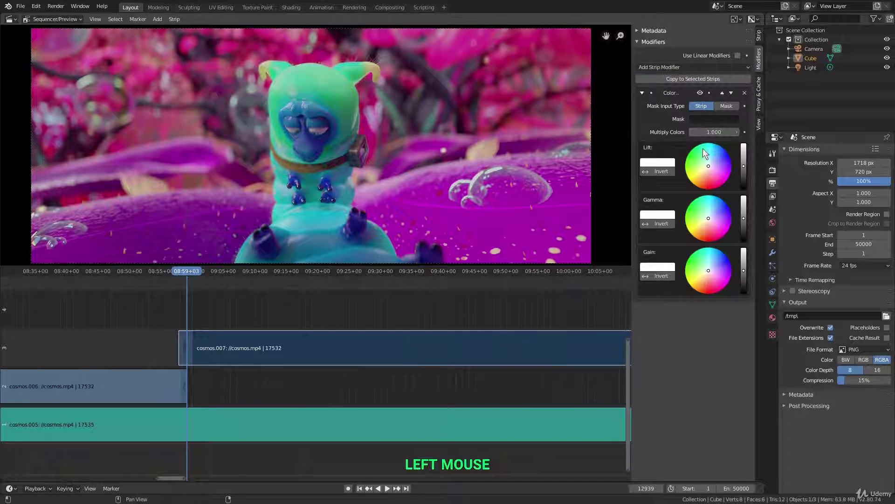
pyautogui.moveTo(703, 148)
pyautogui.mouseDown()
pyautogui.moveTo(709, 180)
pyautogui.moveTo(714, 158)
pyautogui.mouseUp()
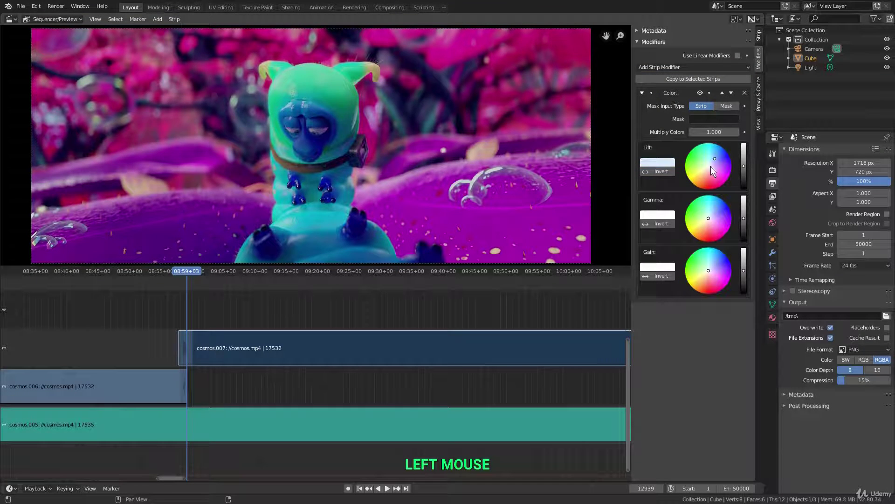
pyautogui.click(744, 93)
pyautogui.press('space')
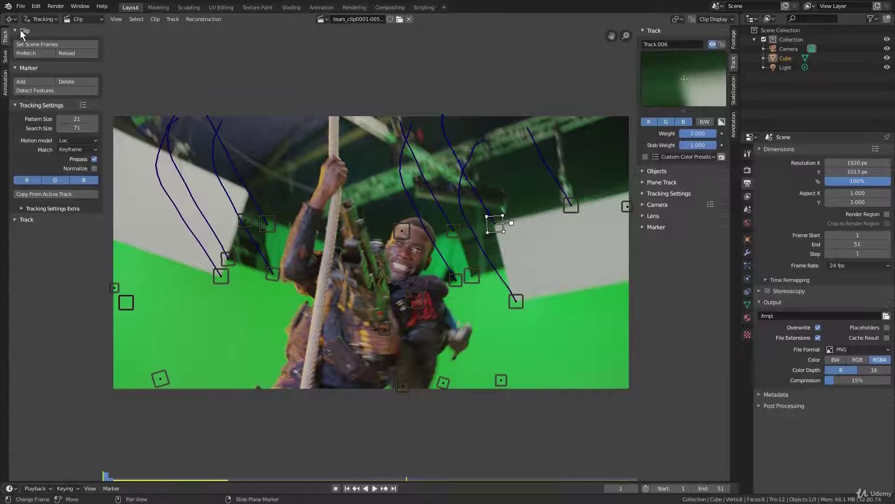
# Step: In the Movie Clip Editor, play the tracked green-screen clip, then stop back at frame 1
pyautogui.click(11, 19)
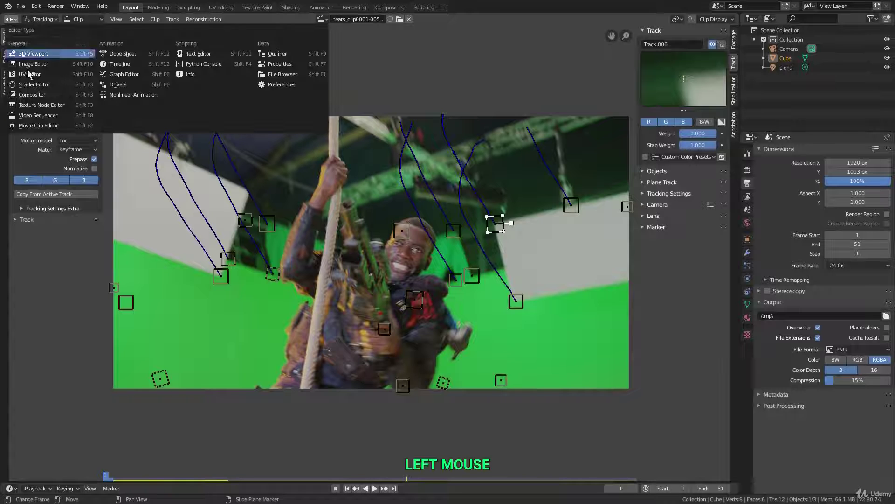
pyautogui.click(49, 124)
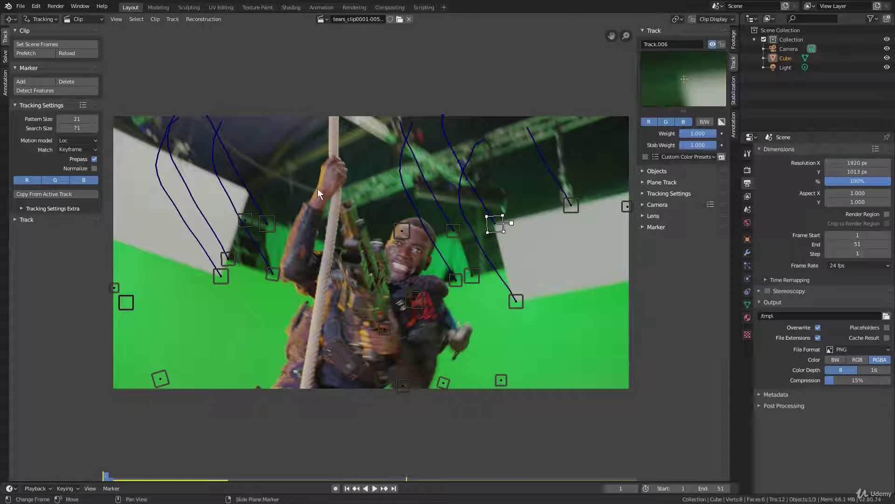
pyautogui.press('space')
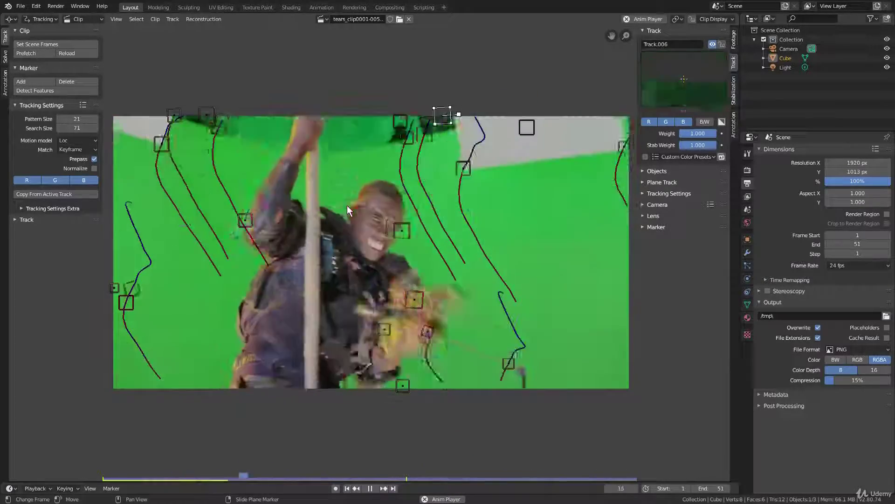
pyautogui.press('Escape')
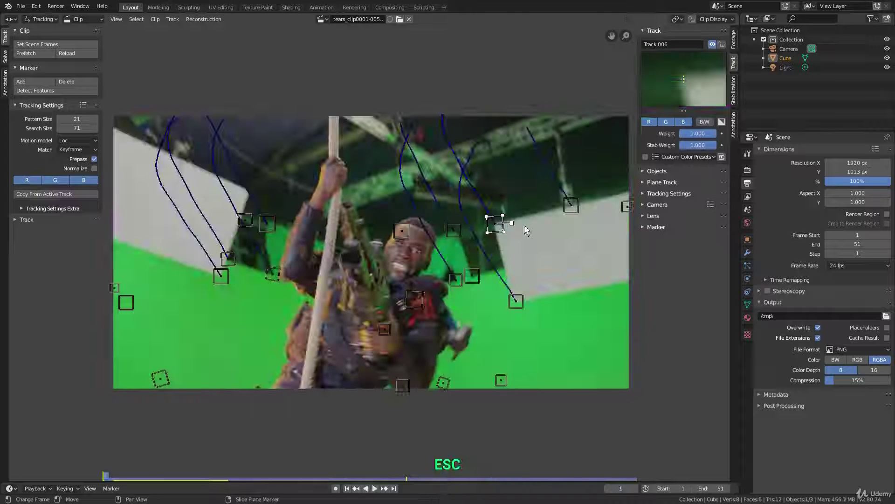
# Step: Select the Track.006 marker and step frame by frame to check the markers follow the footage
pyautogui.click(498, 225)
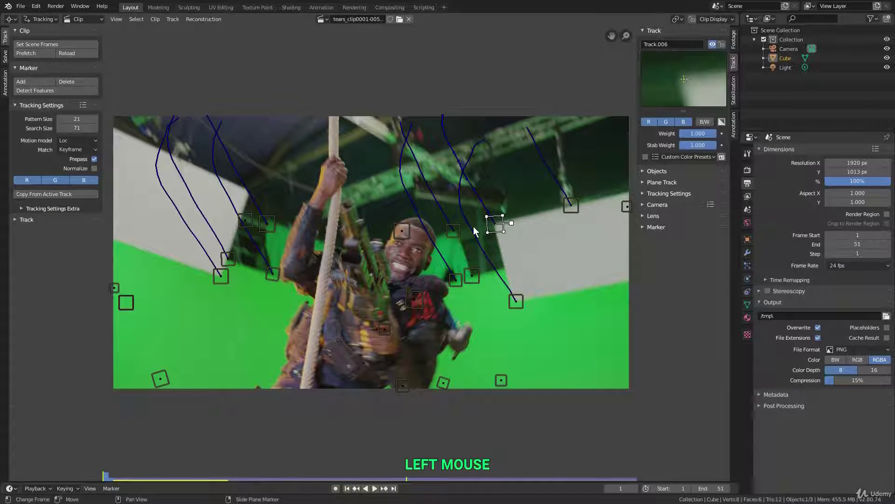
pyautogui.press('Right')
pyautogui.press('Right')
pyautogui.press('Right')
pyautogui.press('Right')
pyautogui.press('Right')
pyautogui.press('Right')
pyautogui.press('Right')
pyautogui.press('Right')
pyautogui.press('Right')
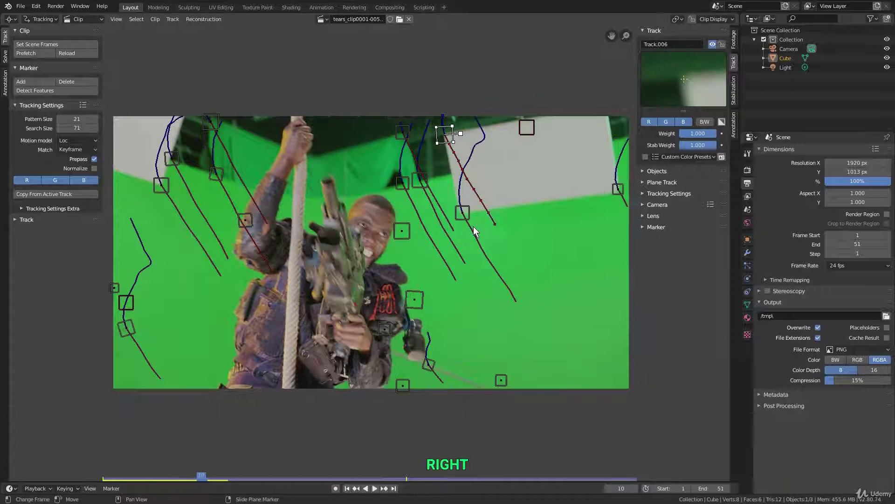
pyautogui.press('Right')
pyautogui.press('Left')
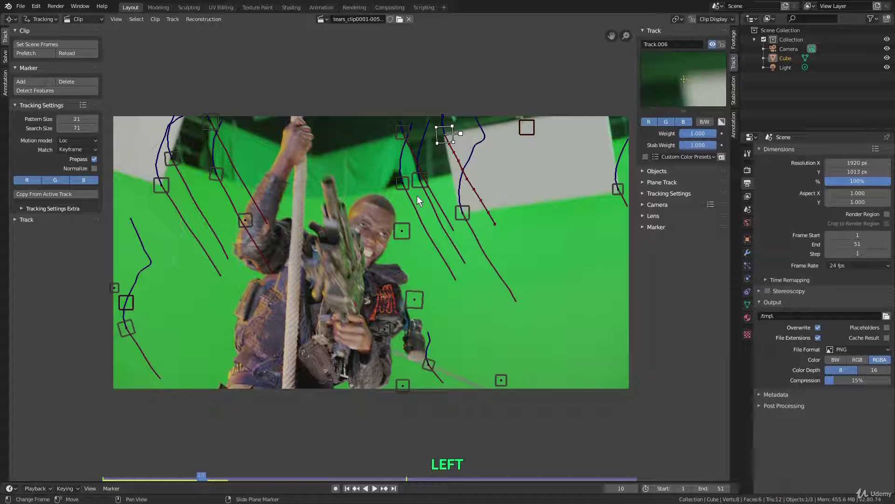
pyautogui.press('Left')
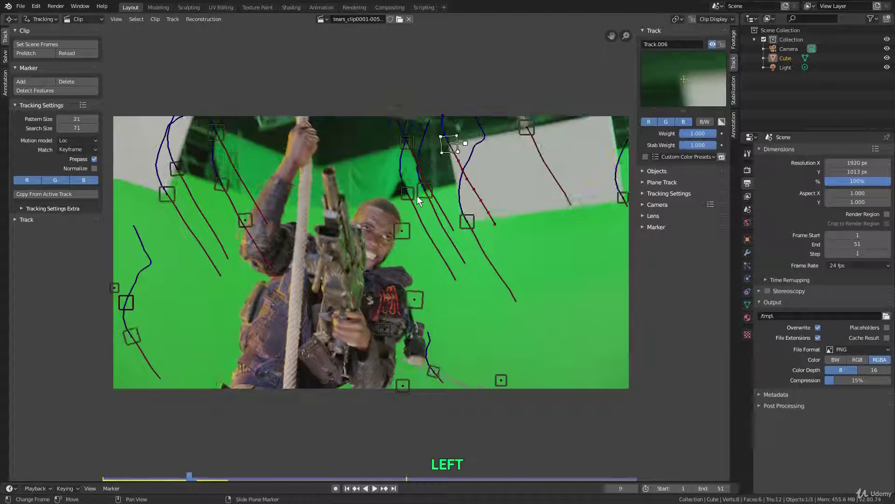
pyautogui.press('Right')
pyautogui.press('Right')
pyautogui.press('Right')
pyautogui.press('Right')
pyautogui.press('Right')
pyautogui.press('Right')
pyautogui.press('Right')
pyautogui.press('Right')
pyautogui.press('Right')
pyautogui.press('Right')
pyautogui.press('Right')
pyautogui.press('Left')
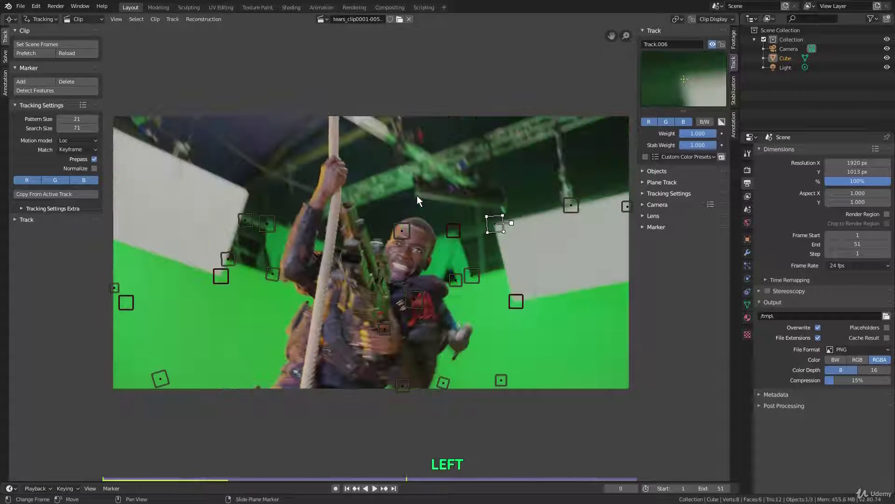
pyautogui.press('Right')
pyautogui.press('Right')
pyautogui.press('Right')
pyautogui.press('Right')
pyautogui.press('Right')
pyautogui.press('Right')
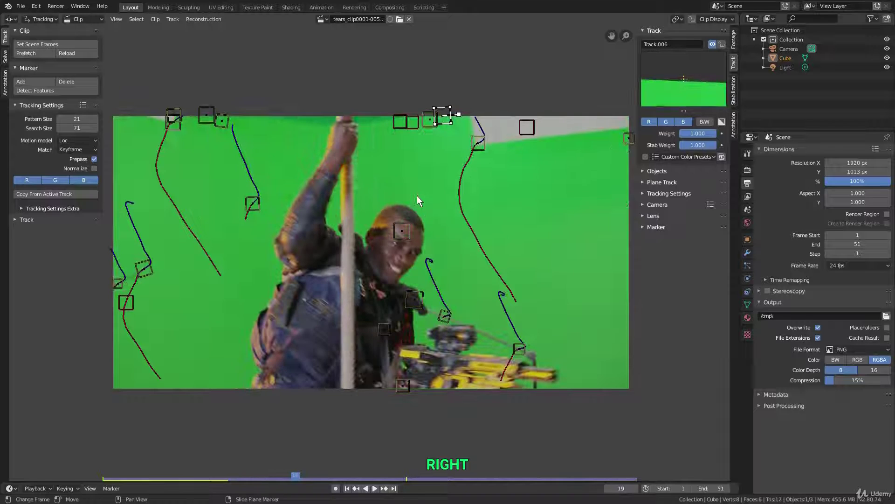
pyautogui.press('Right')
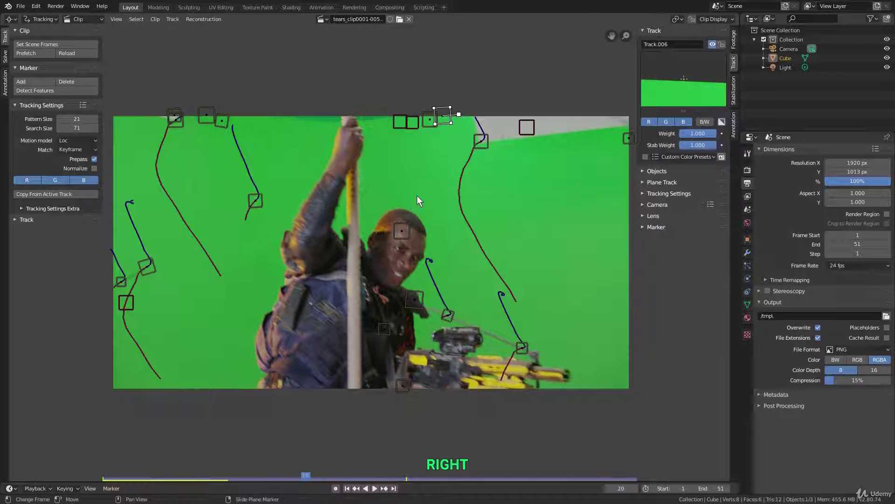
pyautogui.press('Right')
pyautogui.press('Right')
pyautogui.press('Left')
pyautogui.press('Left')
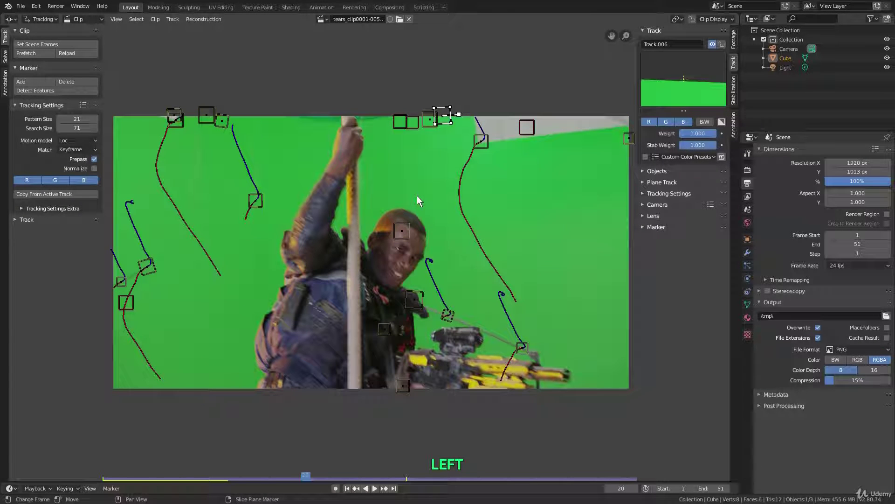